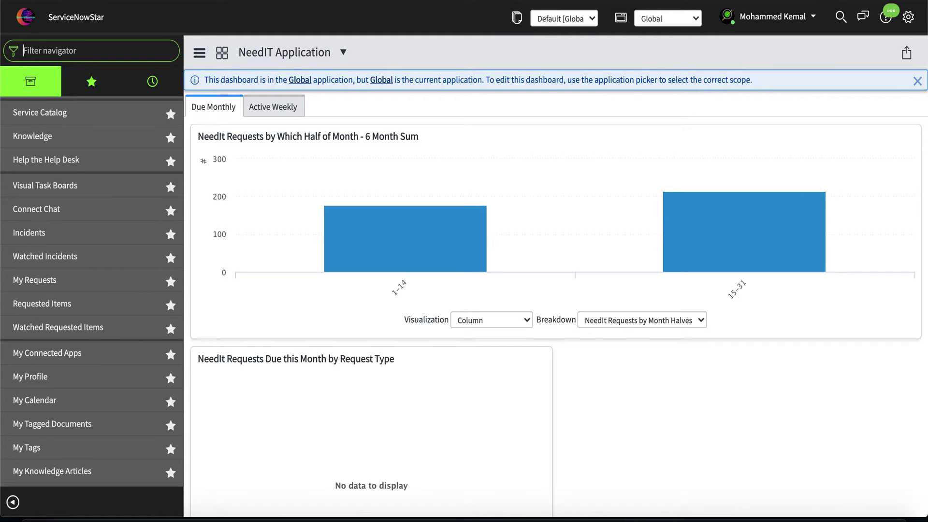
Filter the navigator for 'demand' and start a new Demand record
click(53, 50)
text(demand)
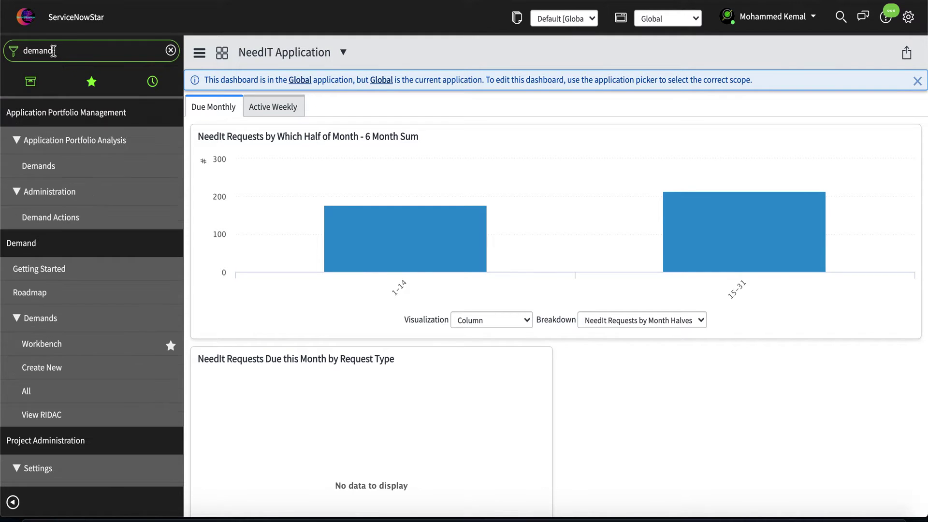
scroll(6, 254, down, 1)
scroll(65, 260, up, 3)
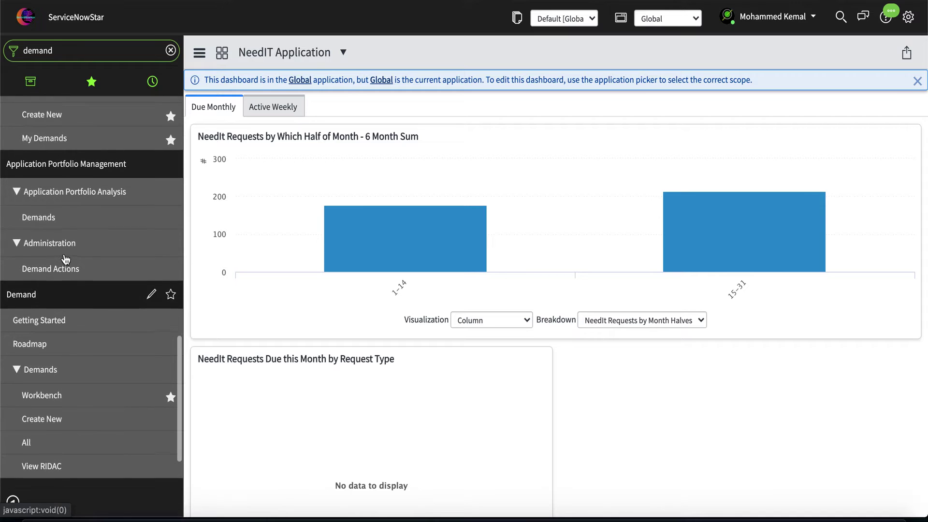
scroll(29, 259, down, 3)
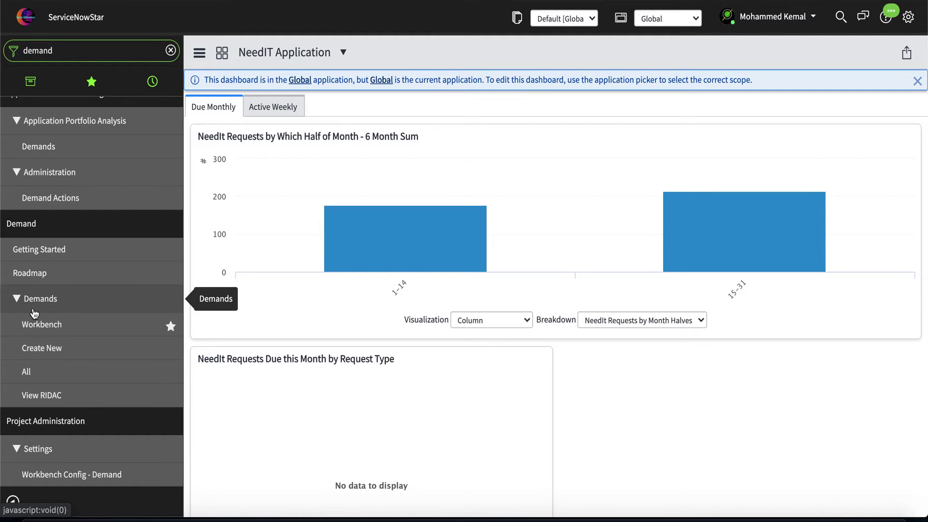
click(41, 352)
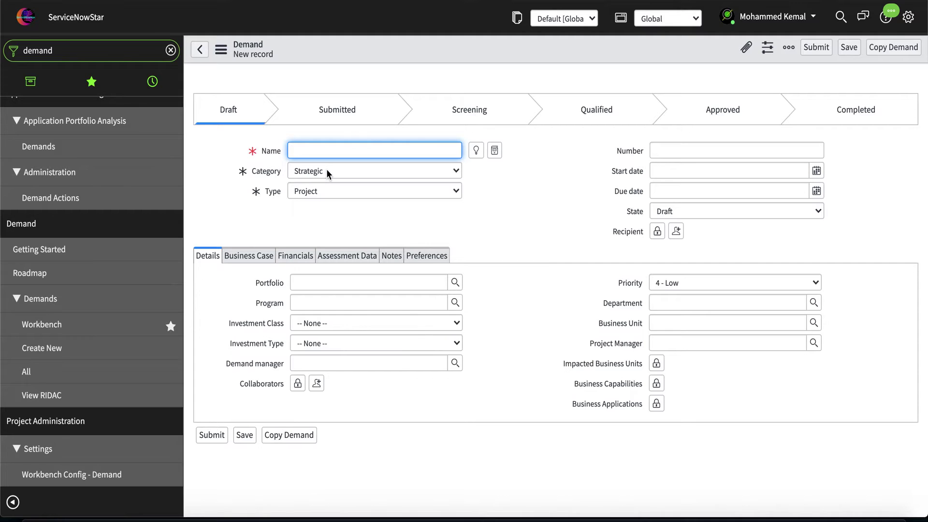
Set the demand's Category to Operational
click(315, 191)
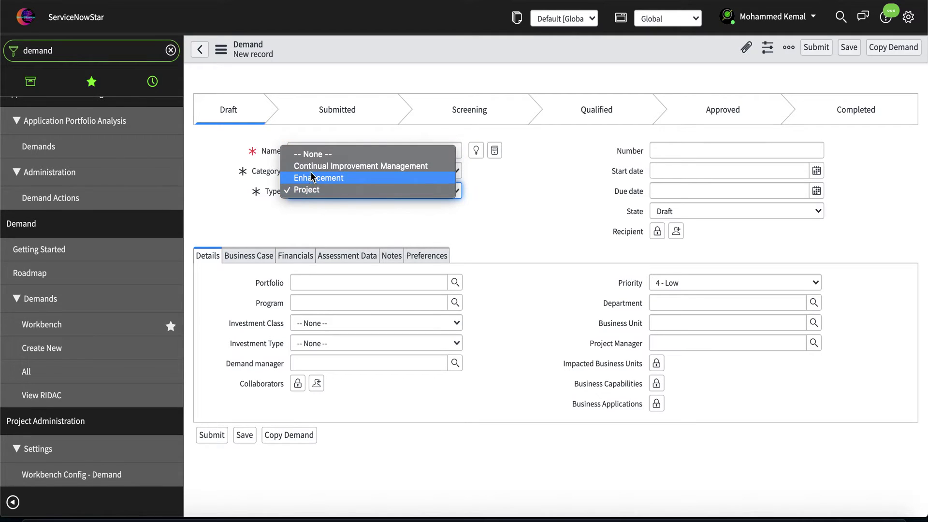
click(221, 163)
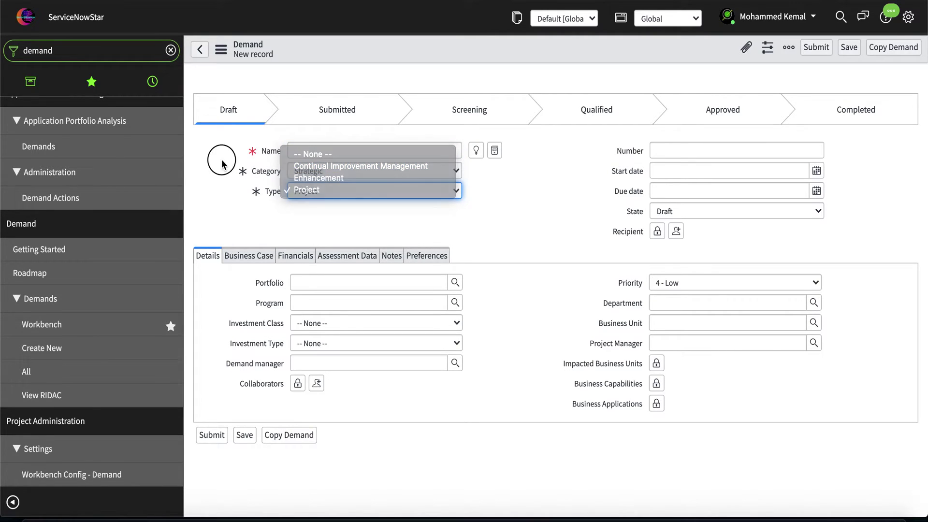
click(310, 174)
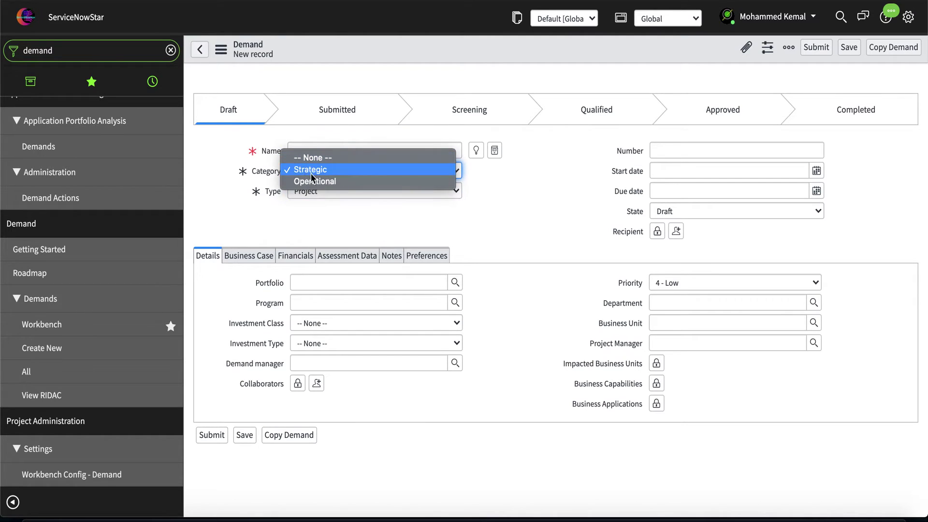
click(305, 182)
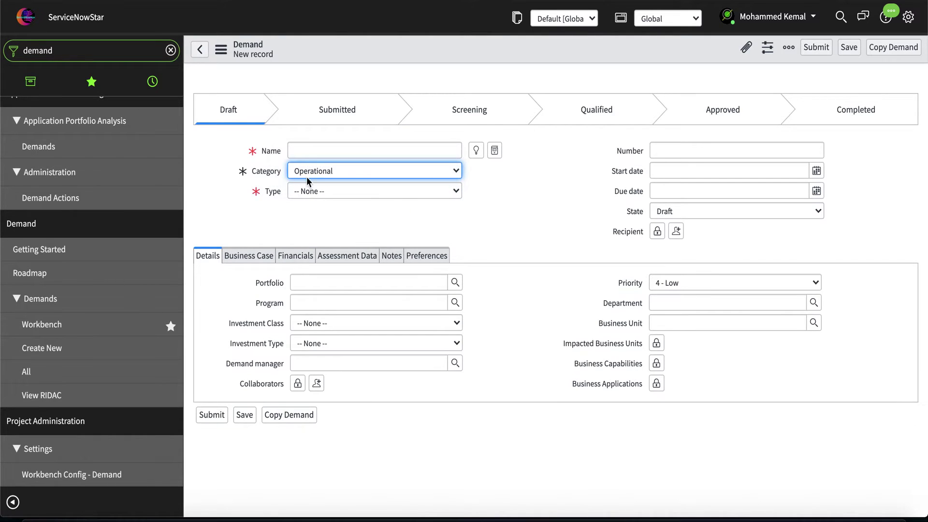
Set the demand's Type to Defect
click(306, 191)
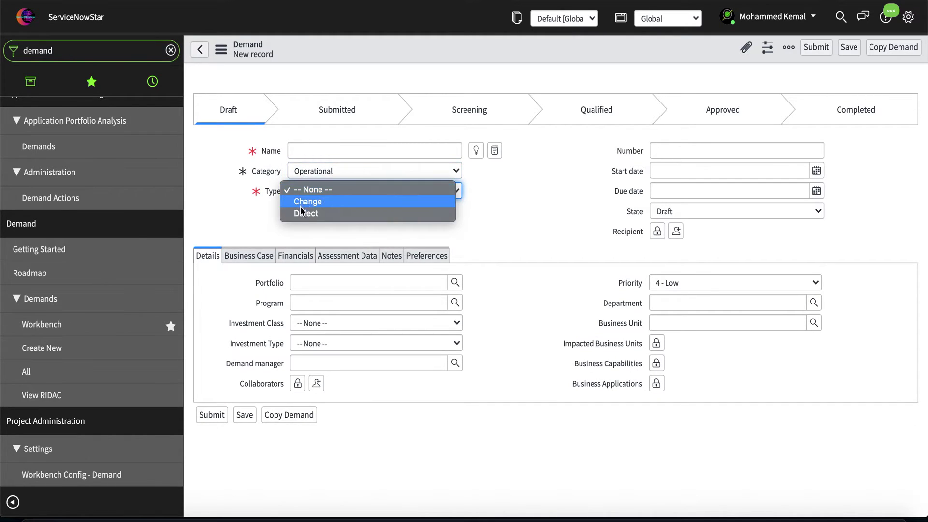
click(269, 216)
click(315, 188)
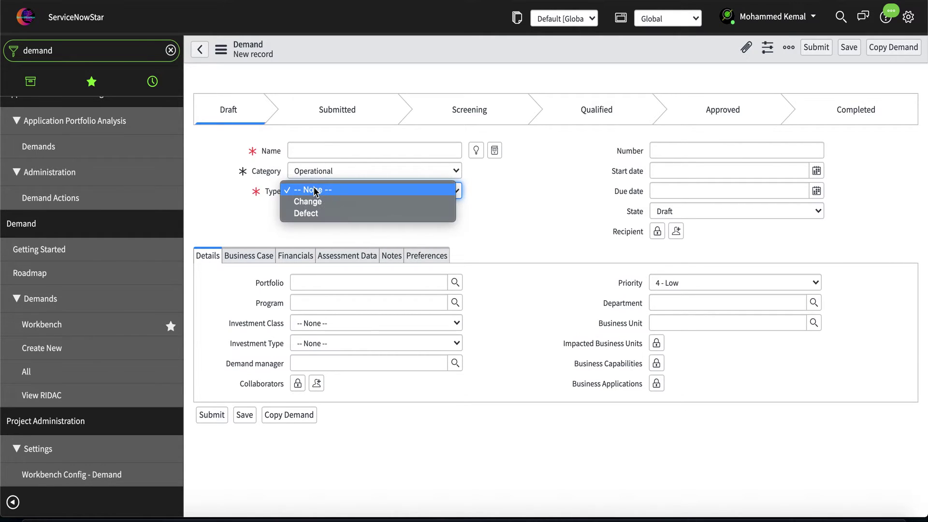
click(271, 222)
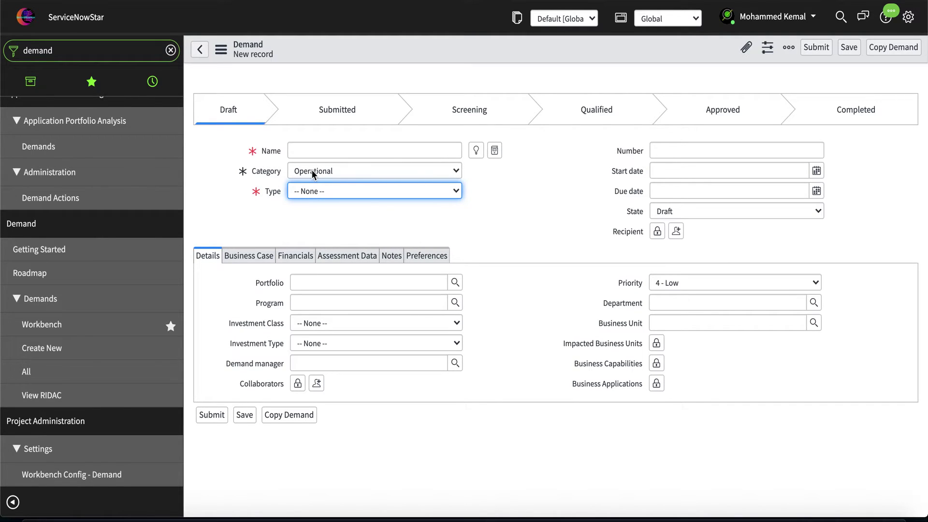
click(311, 191)
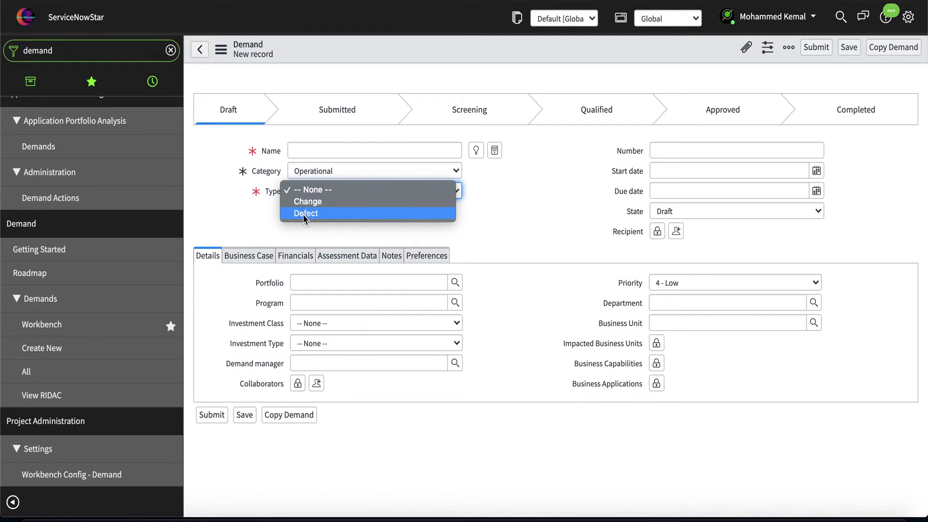
click(308, 202)
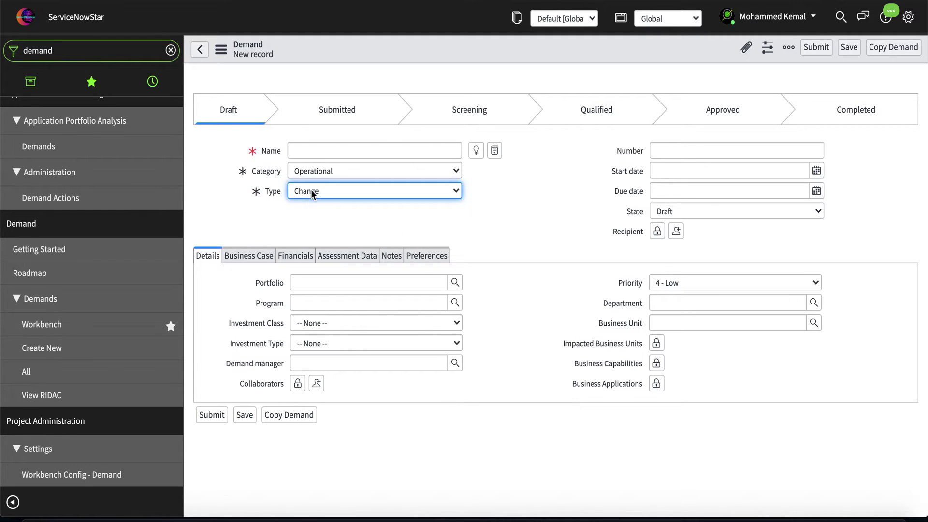
click(311, 193)
click(307, 201)
click(307, 150)
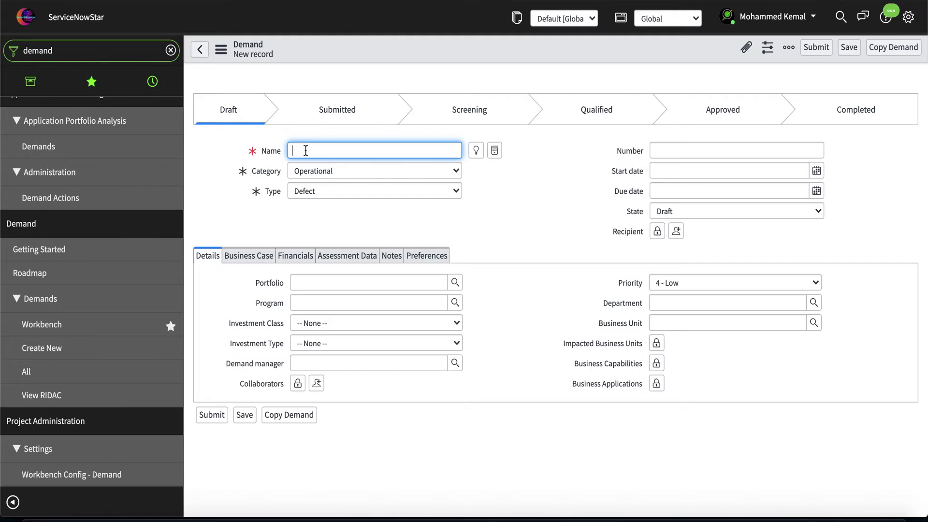
Name the demand 'Error while logging in', fixing the typo, and save it as DMND0001140
text(Eror)
text( while logging in)
click(352, 151)
double_click(302, 151)
text(Err)
double_click(299, 151)
click(299, 151)
text(r)
click(338, 150)
click(376, 150)
right_click(372, 50)
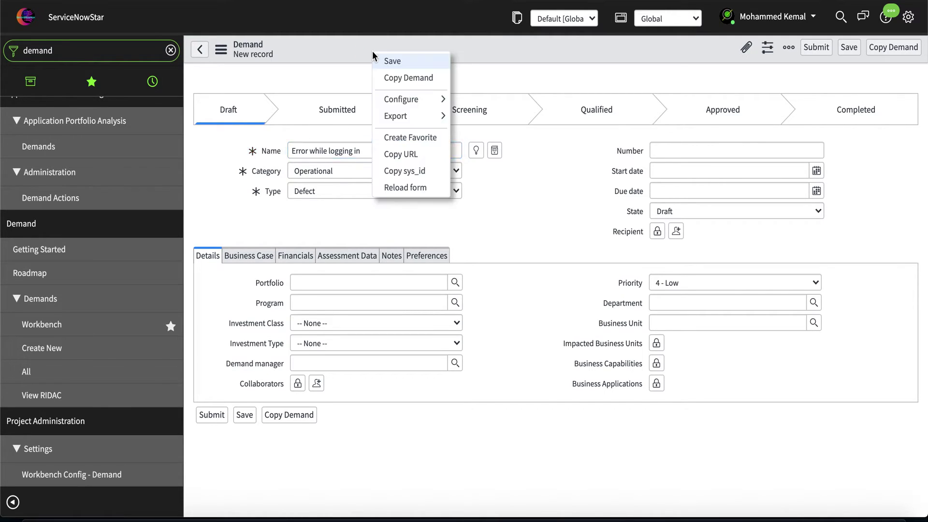
click(390, 58)
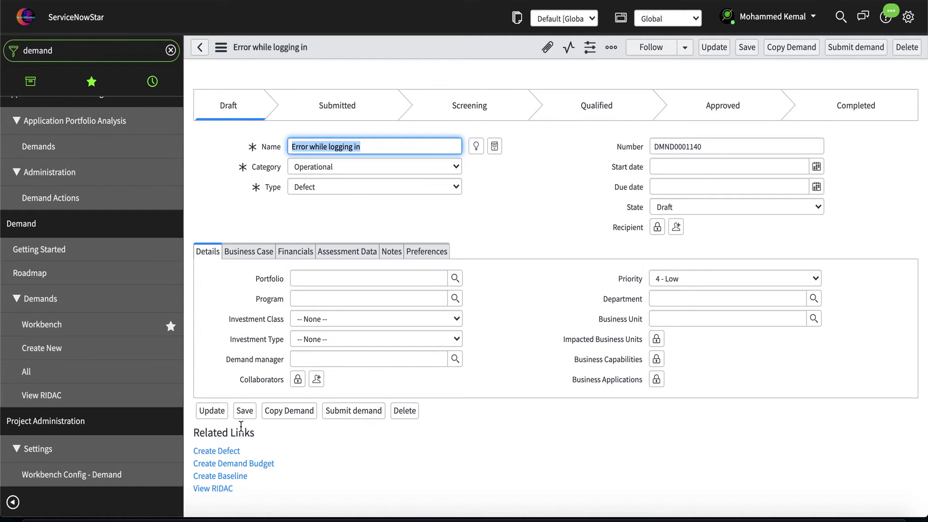
Create defect DFCT0010002 from the demand and update the now-approved demand
scroll(259, 404, down, 3)
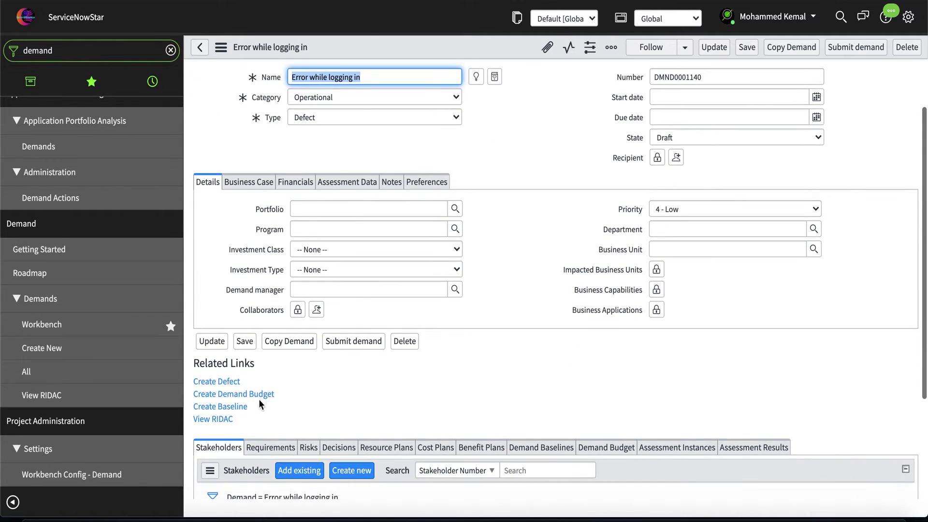
click(207, 383)
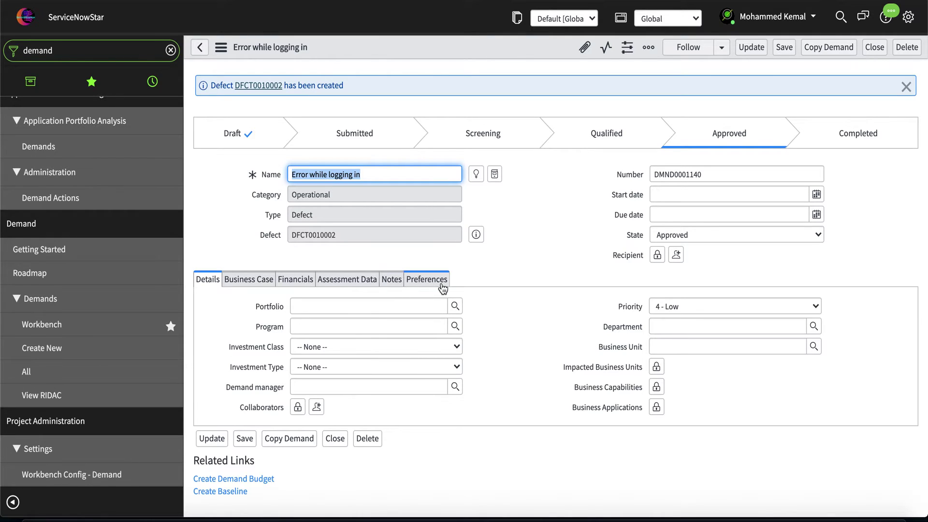
click(751, 48)
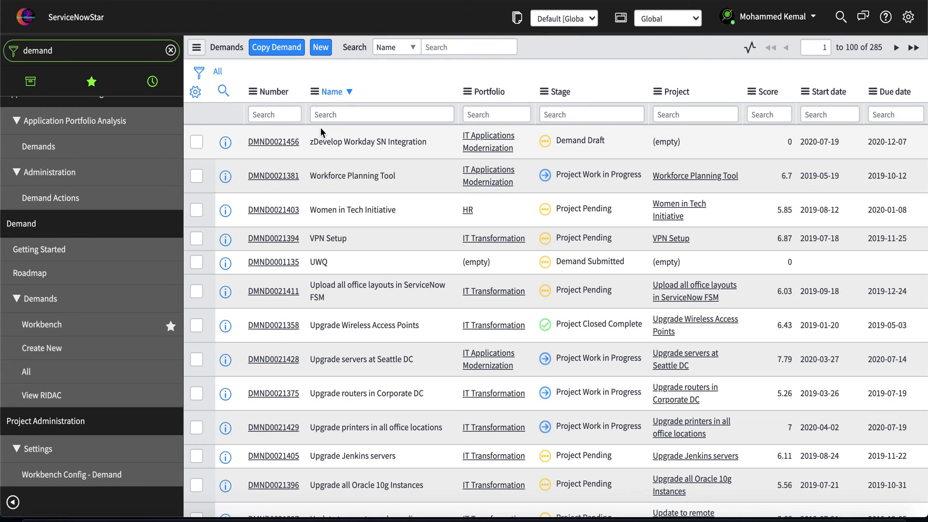
Open the Agile Development Defects list and select defect DFCT0000002
click(67, 51)
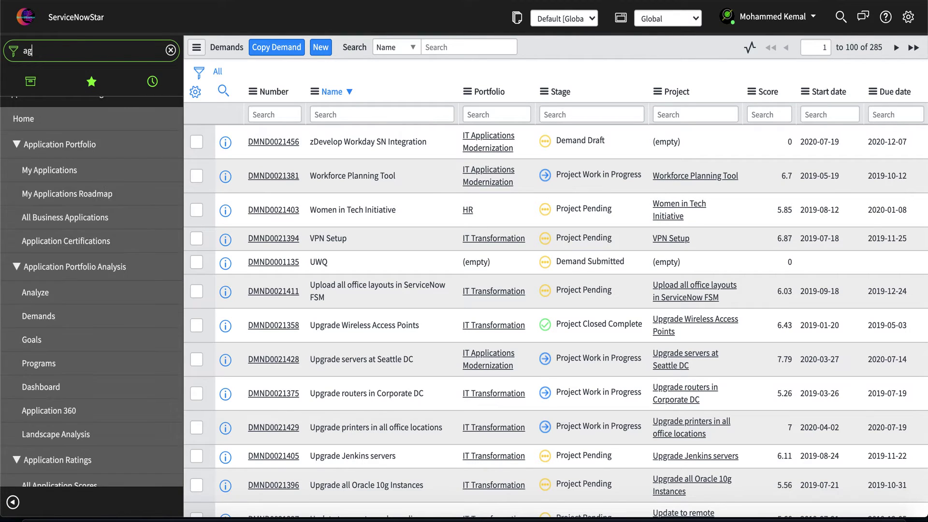
text(ile)
scroll(31, 231, up, 1)
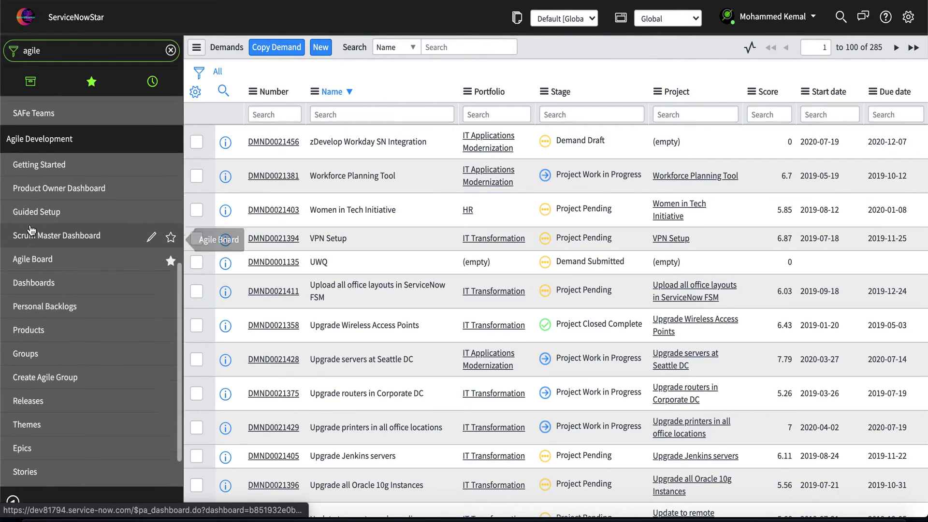
scroll(45, 242, down, 1)
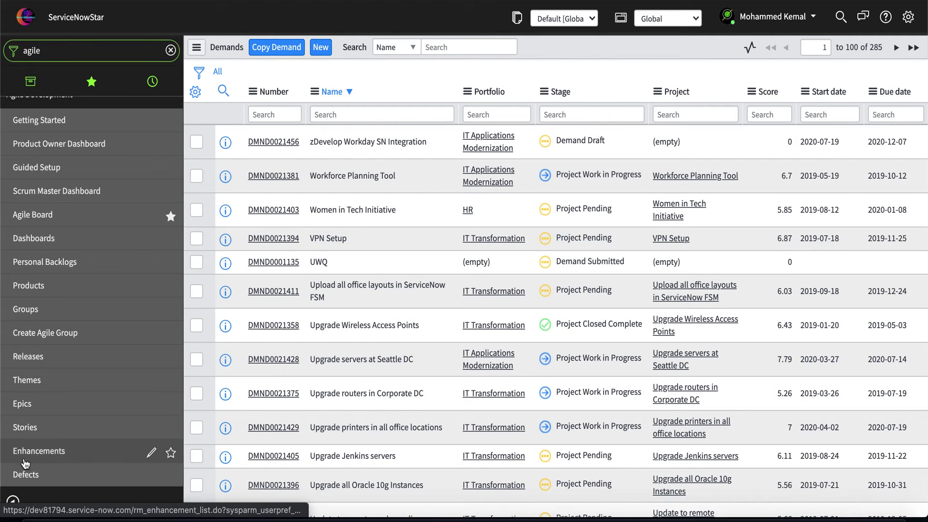
click(27, 475)
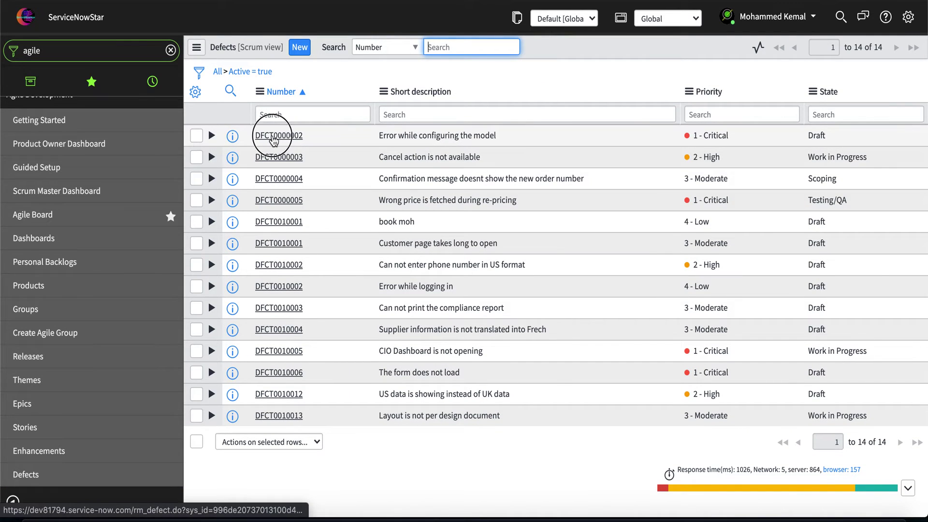
click(274, 137)
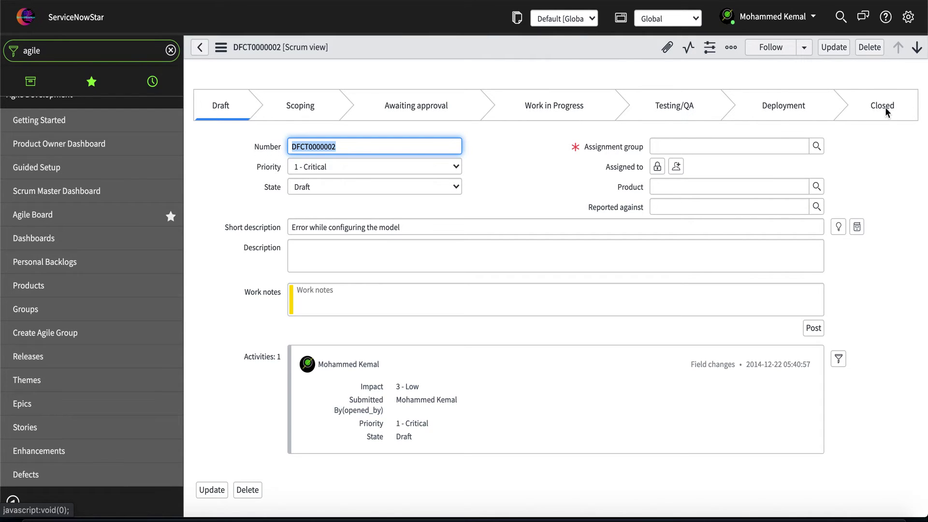
scroll(561, 216, down, 3)
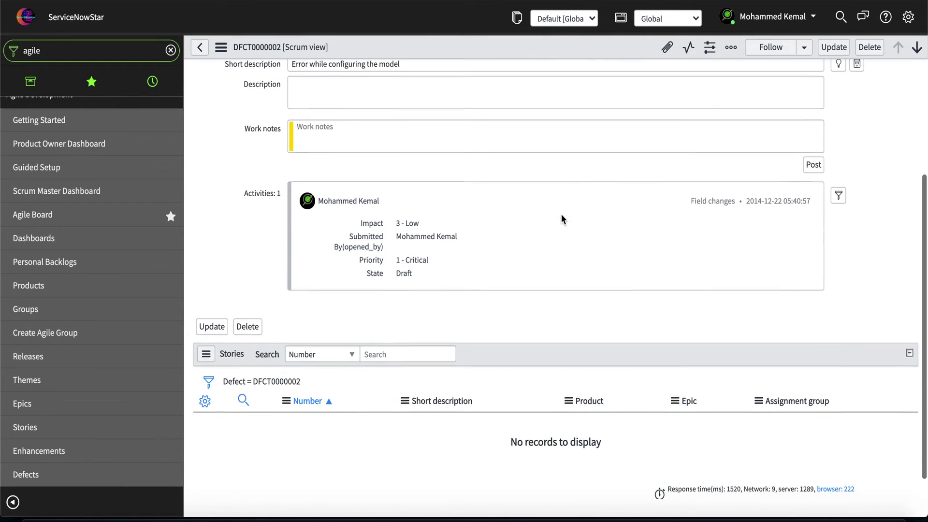
scroll(561, 213, up, 5)
scroll(560, 213, down, 3)
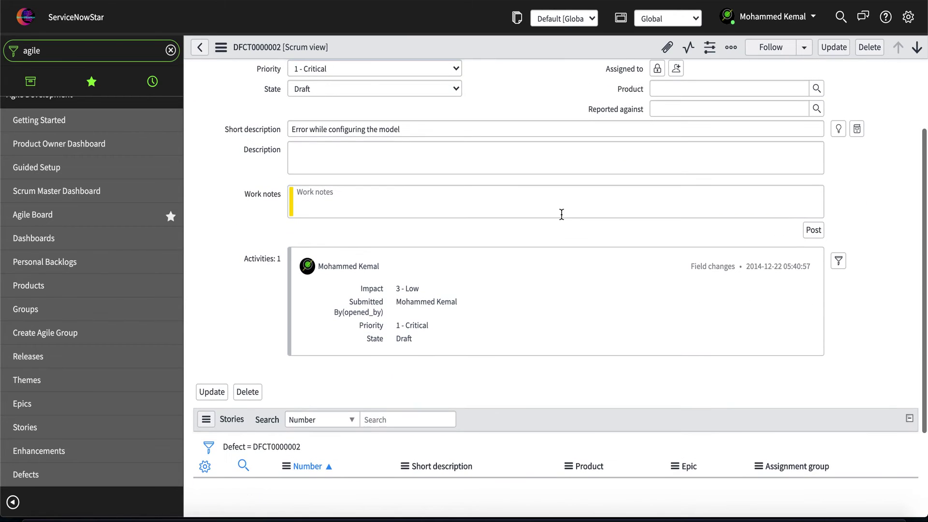
scroll(434, 247, down, 2)
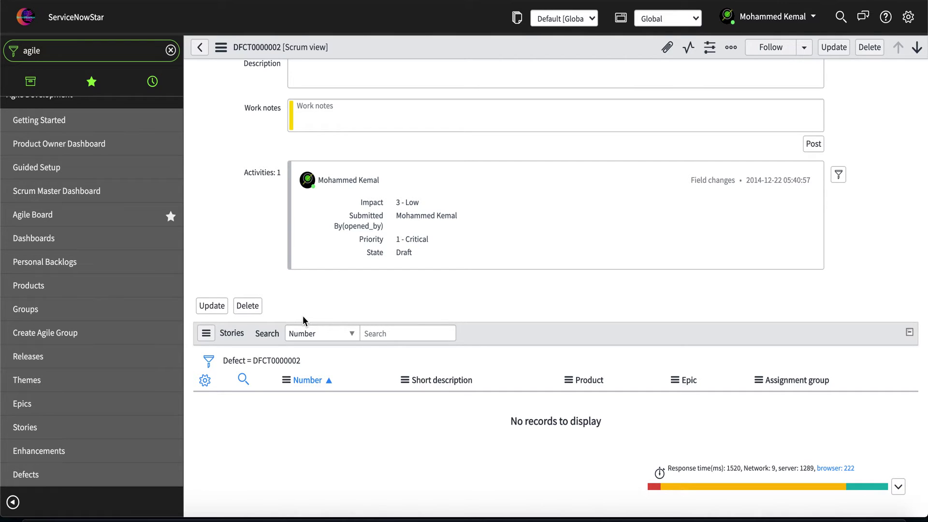
scroll(392, 209, up, 4)
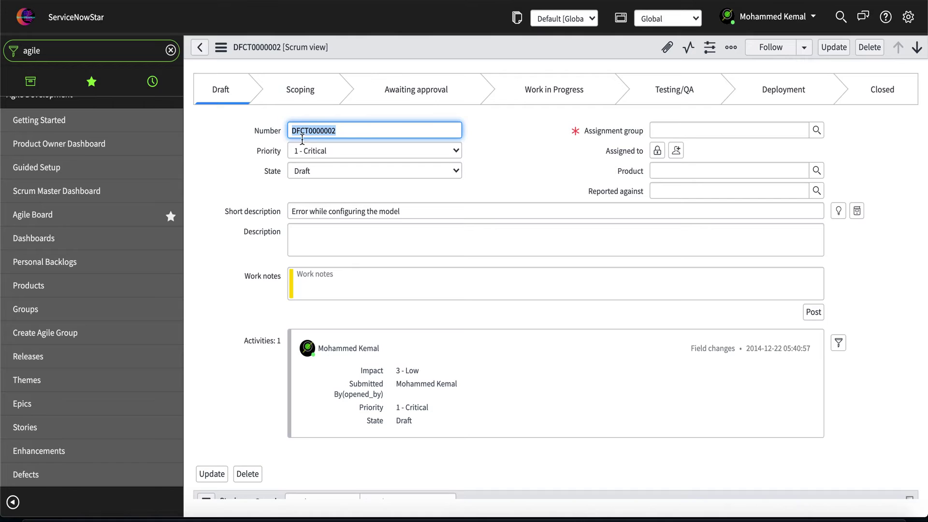
scroll(282, 211, down, 1)
scroll(281, 212, down, 2)
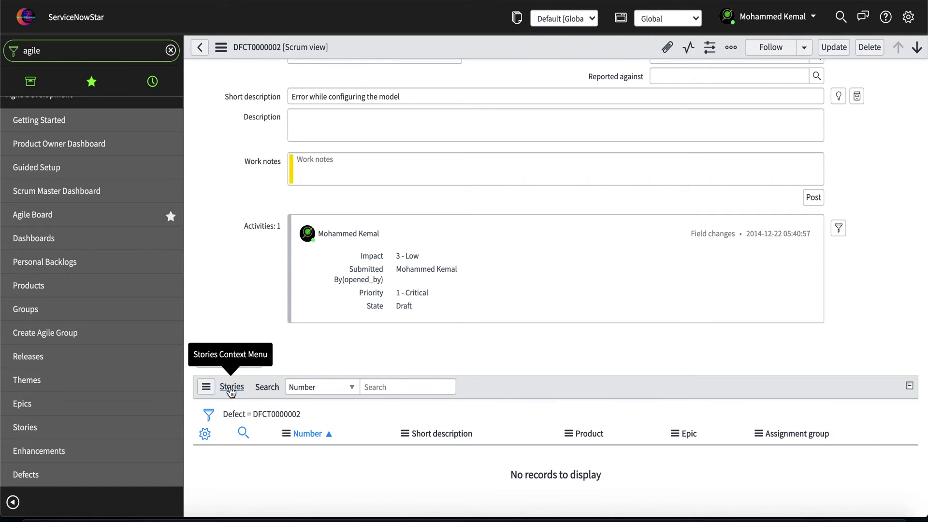
scroll(268, 297, up, 3)
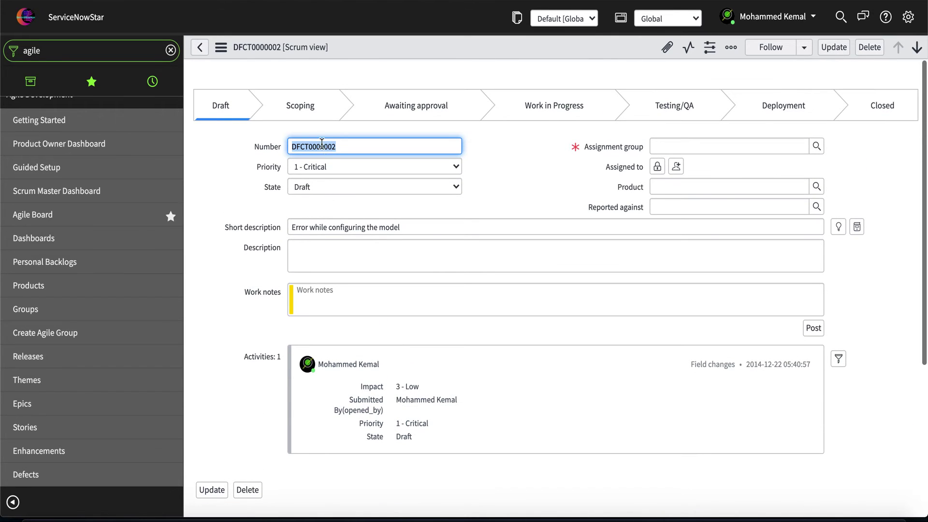
scroll(297, 302, down, 2)
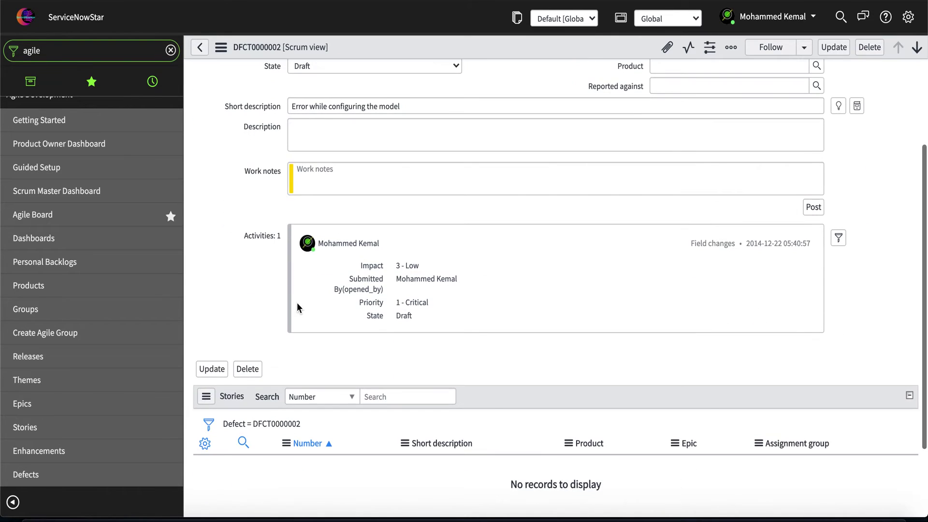
scroll(290, 410, down, 1)
scroll(290, 410, down, 2)
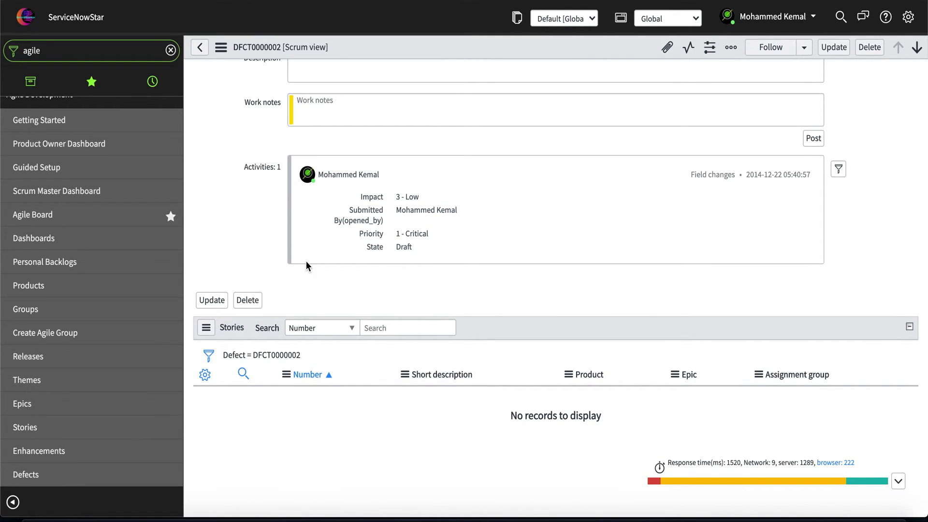
scroll(305, 260, up, 3)
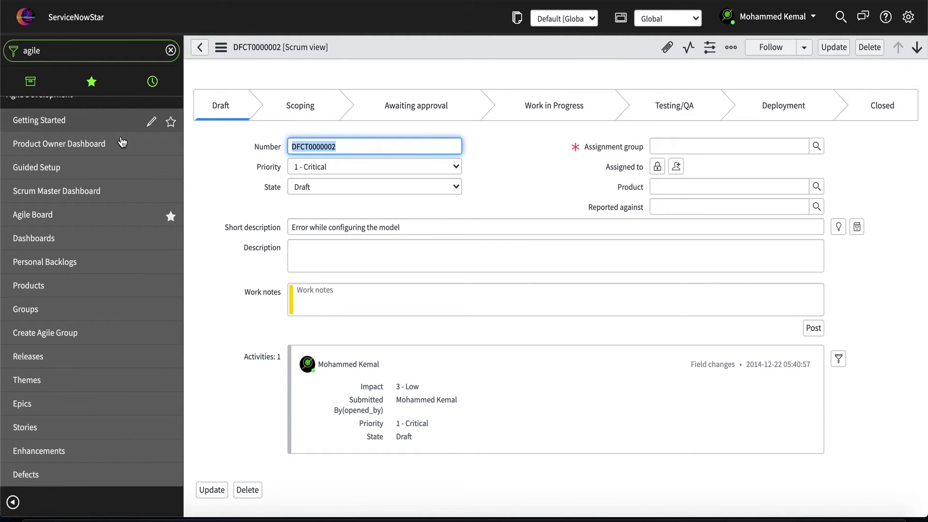
scroll(72, 191, up, 5)
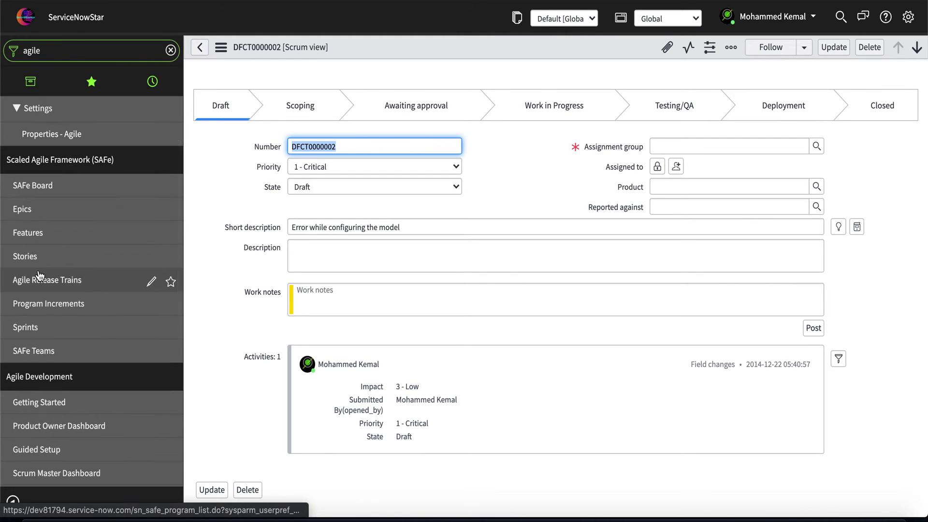
Filter the navigator for 'demand' and start another new Demand record
click(60, 50)
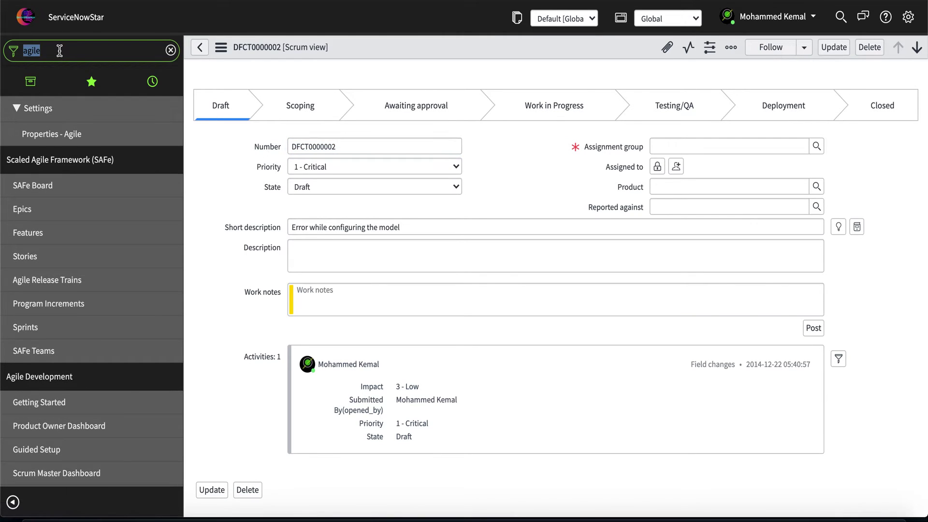
text(demand)
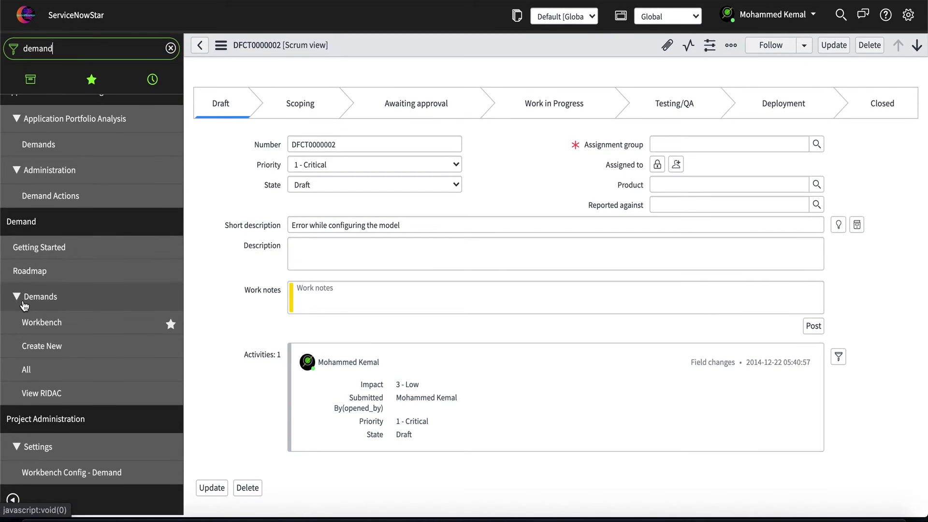
click(38, 357)
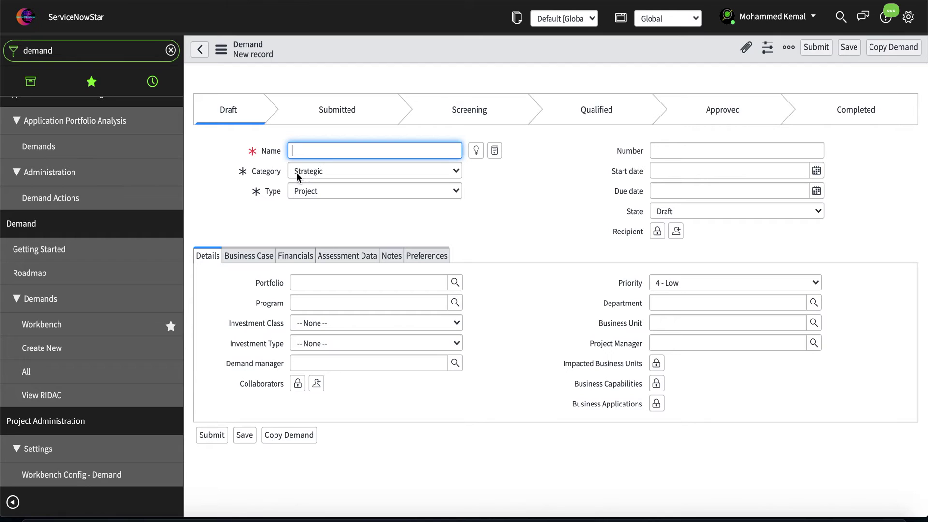
Set Category to Strategic and Type to Enhancement
click(316, 169)
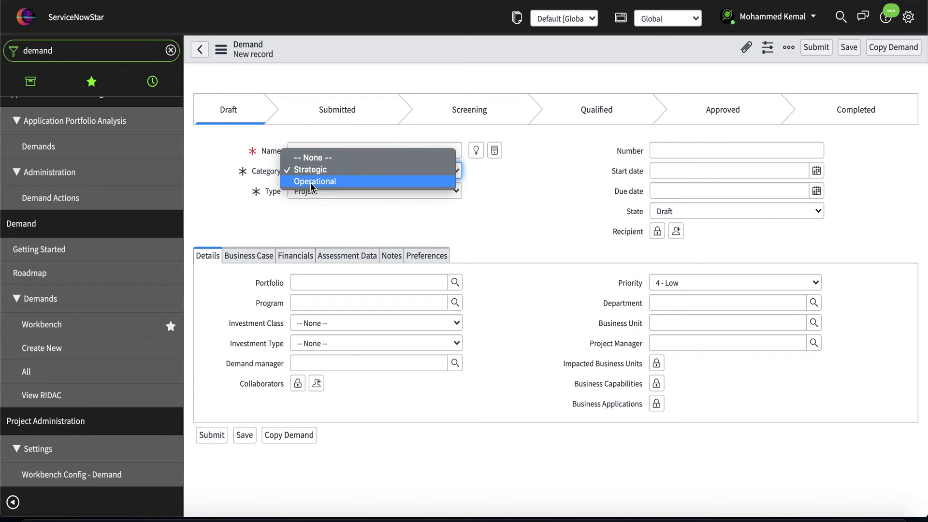
click(310, 181)
click(313, 191)
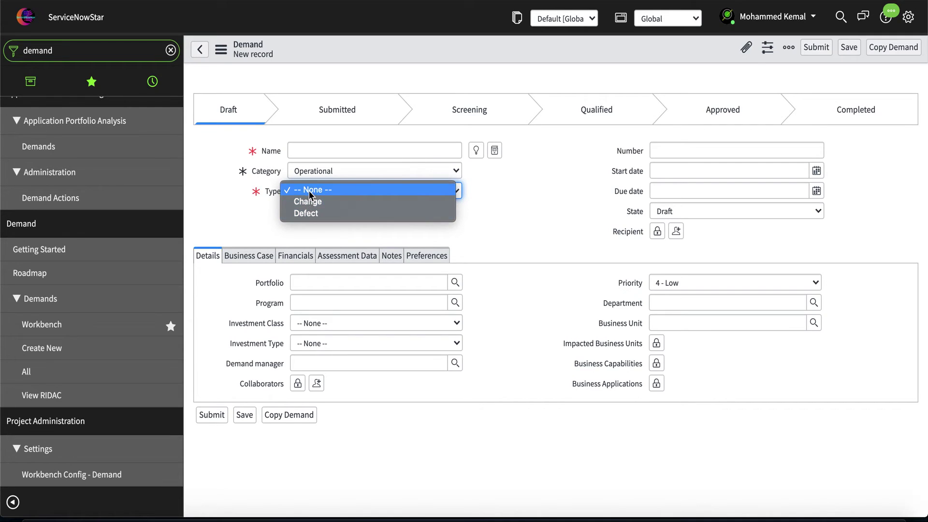
click(310, 174)
click(310, 170)
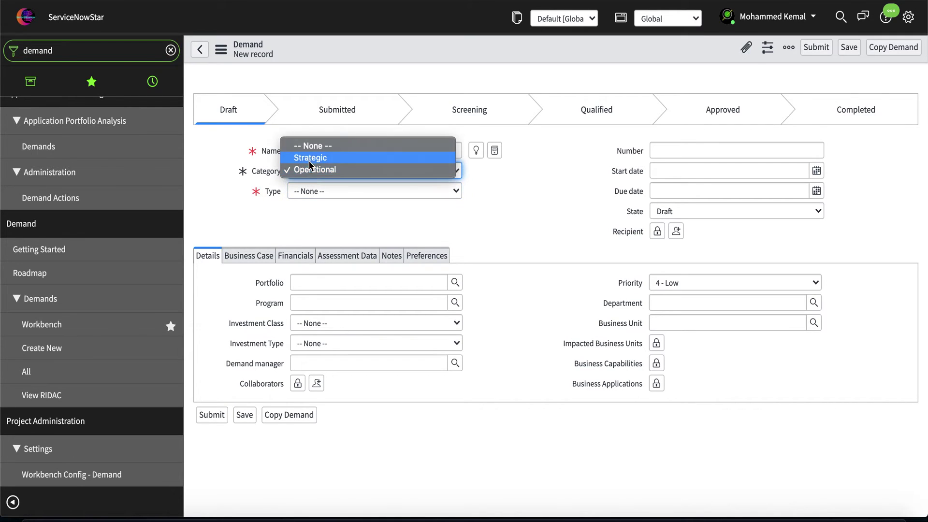
click(309, 158)
click(308, 193)
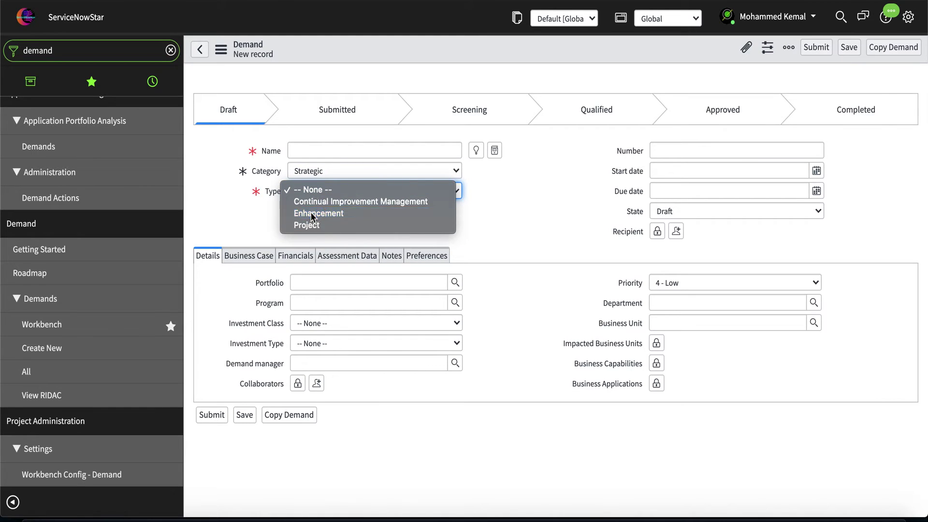
click(311, 213)
click(313, 151)
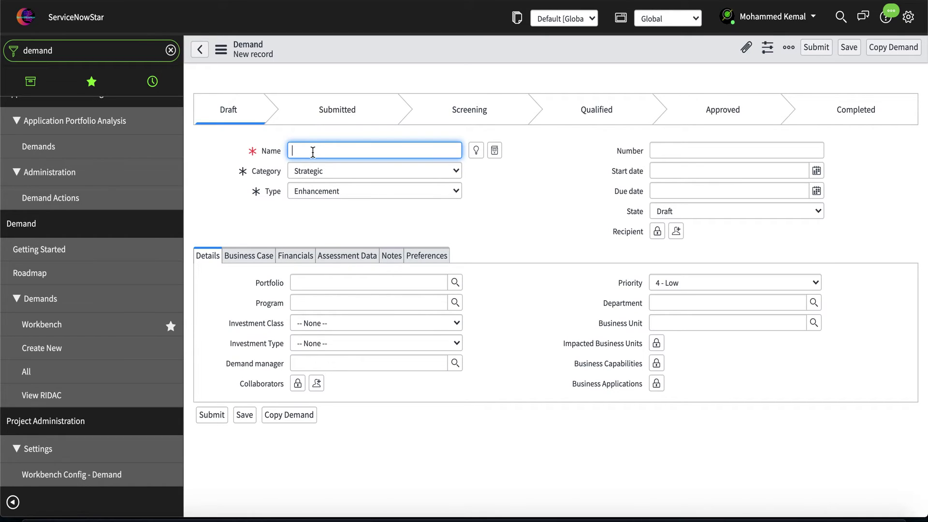
Enter 'Portal UI enhancement' in the demand's Name field
text(Porta)
text(l UI)
text( in)
text(enhancement)
click(514, 229)
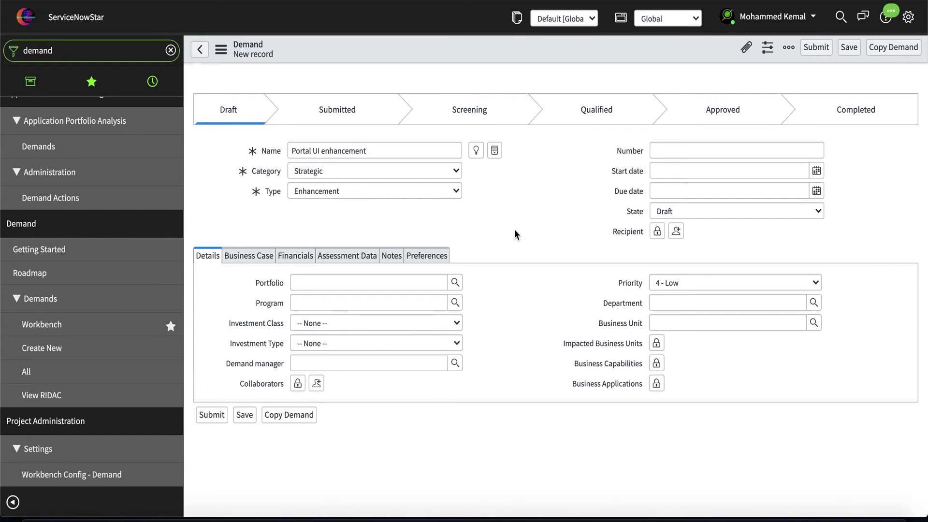
Browse the Business Case, Financials, Assessment Data, Notes and Preferences tabs, leaving T-shirt size S - Small
click(258, 263)
click(300, 260)
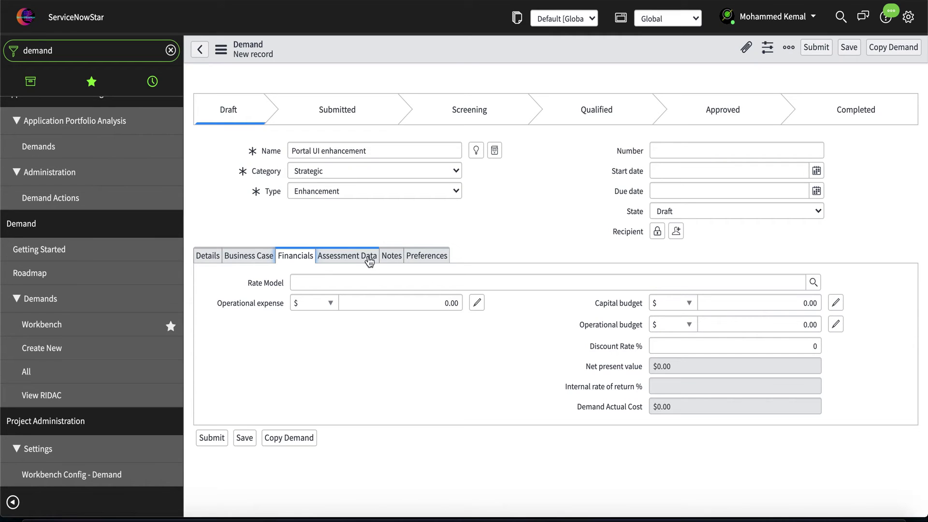
click(349, 262)
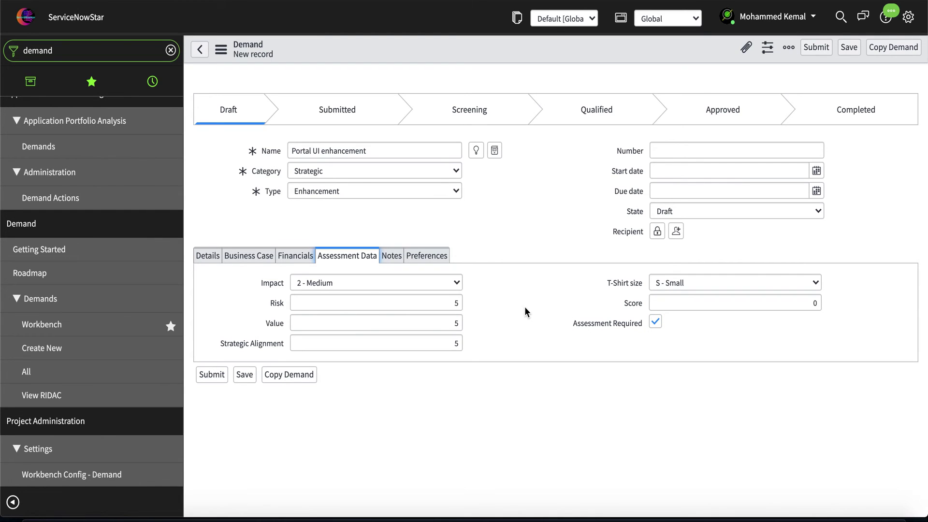
click(677, 283)
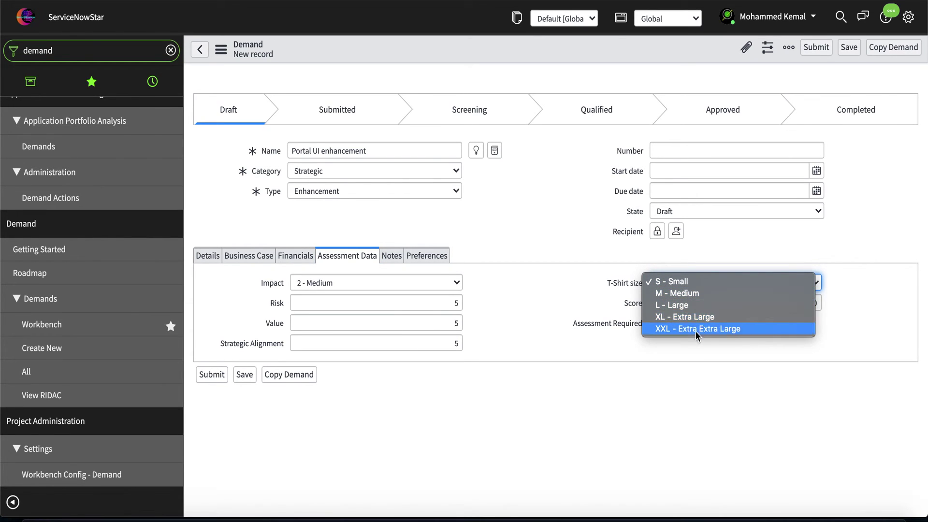
click(533, 280)
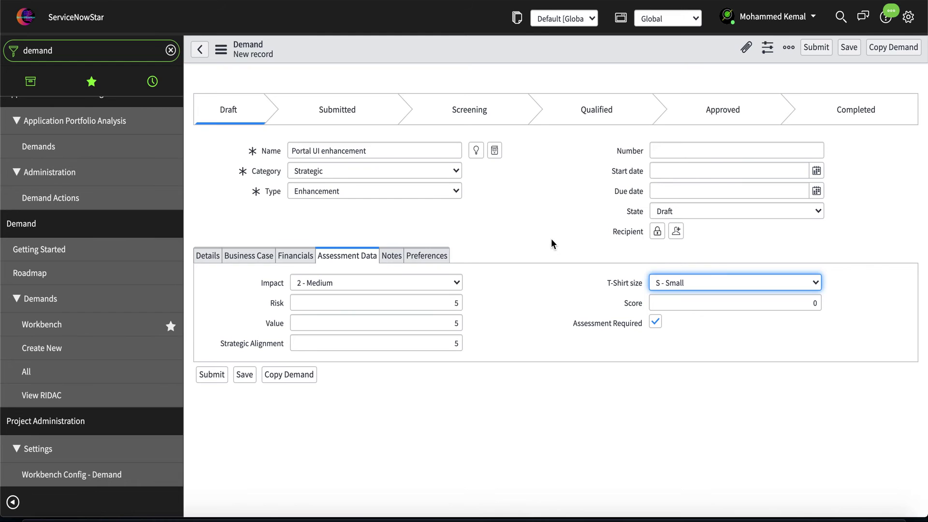
click(391, 256)
click(425, 260)
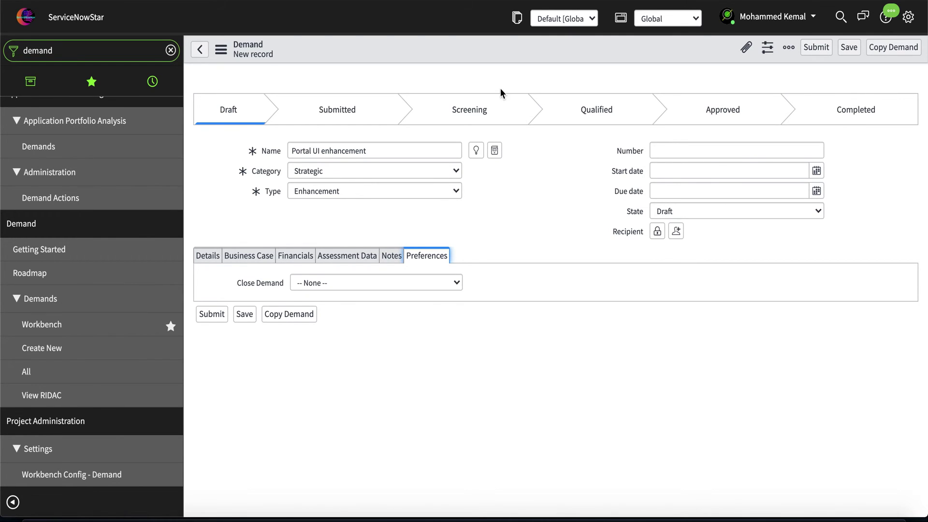
Save the Portal UI enhancement demand as DMND0001141 and scroll to Related Links
right_click(460, 50)
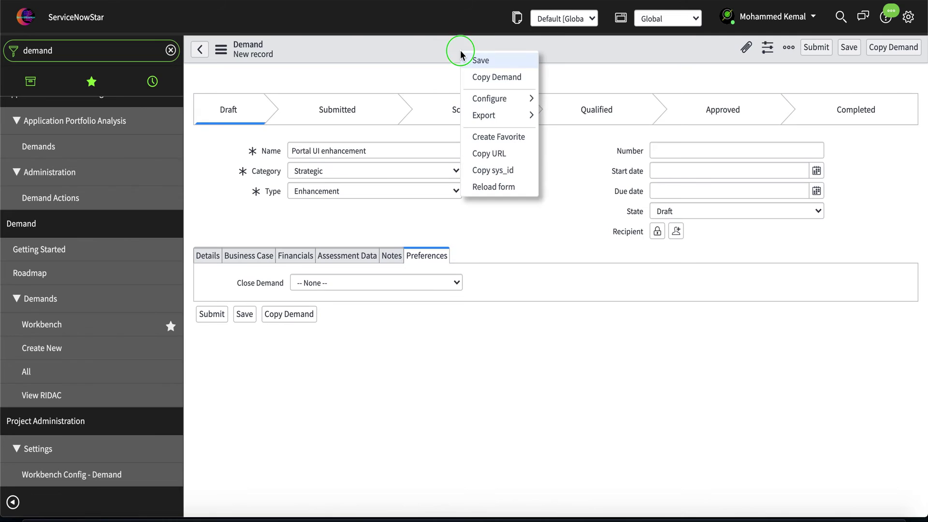
click(483, 62)
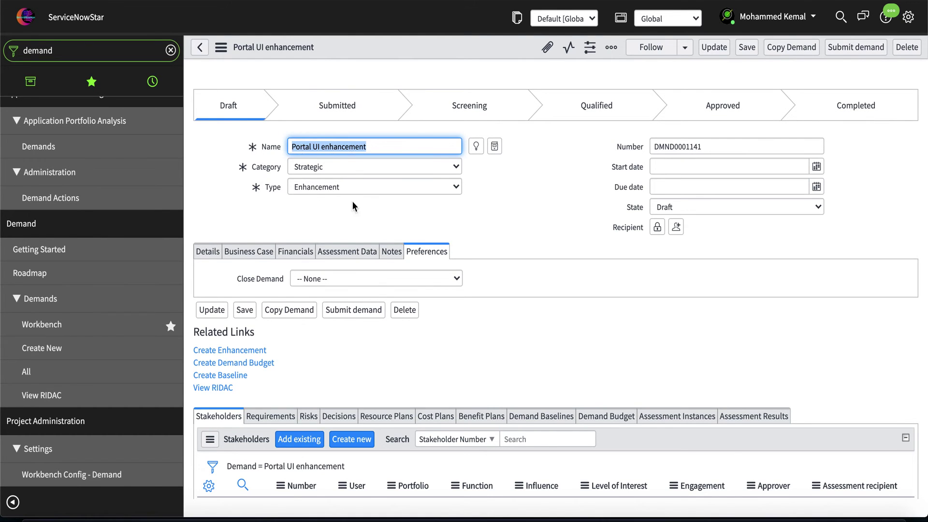
scroll(340, 217, down, 2)
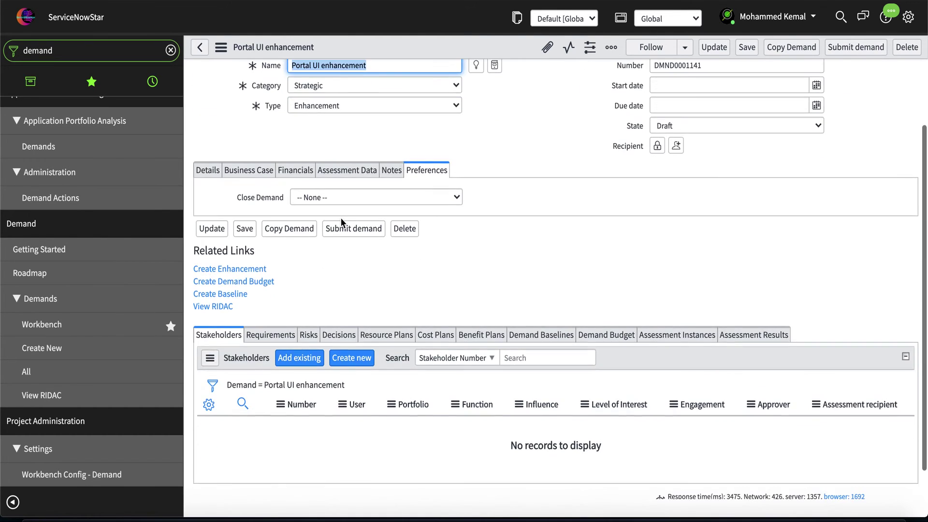
Create enhancement ENHC0010001 from the demand, then review its Details, Business Case and zero Financials
click(225, 270)
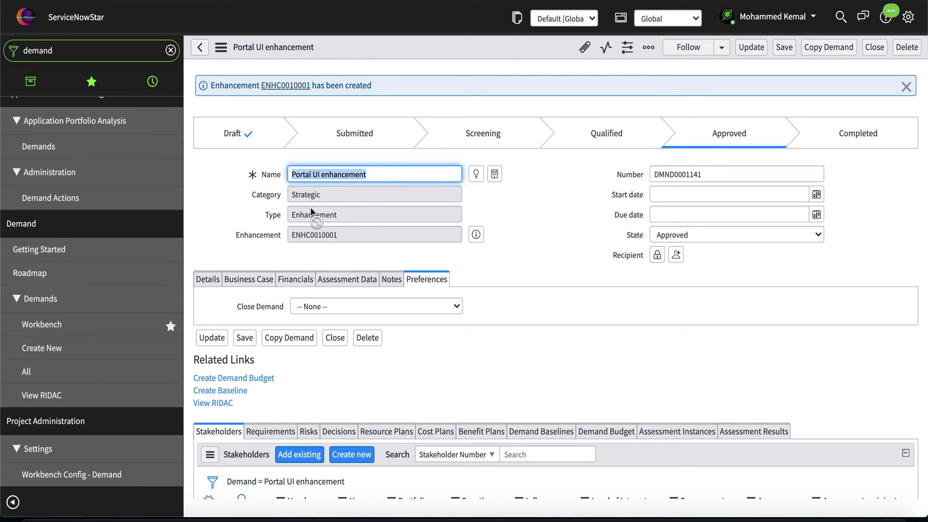
scroll(406, 265, down, 1)
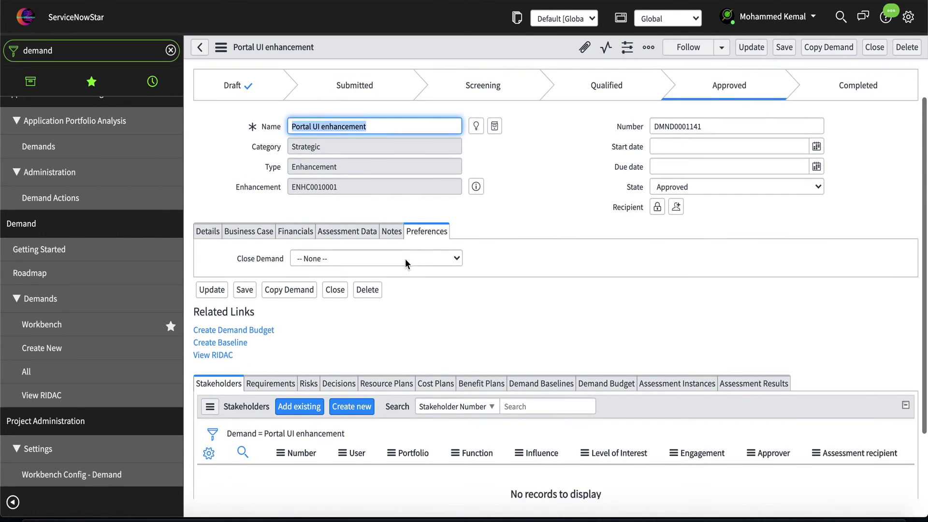
click(208, 229)
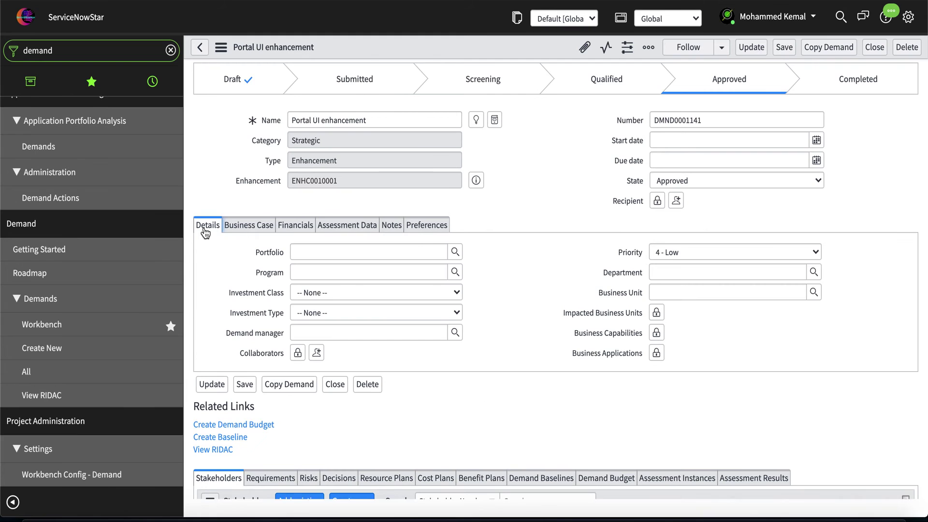
click(248, 225)
click(295, 228)
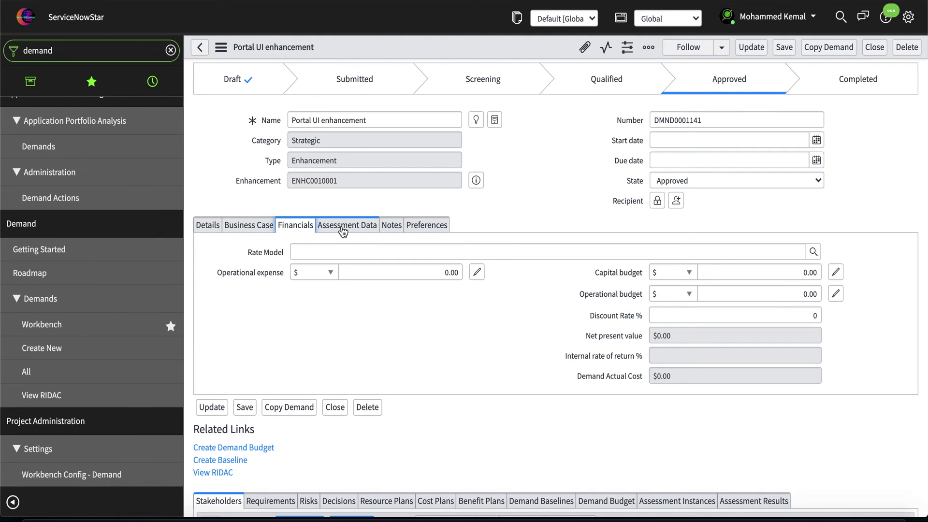
scroll(498, 266, down, 2)
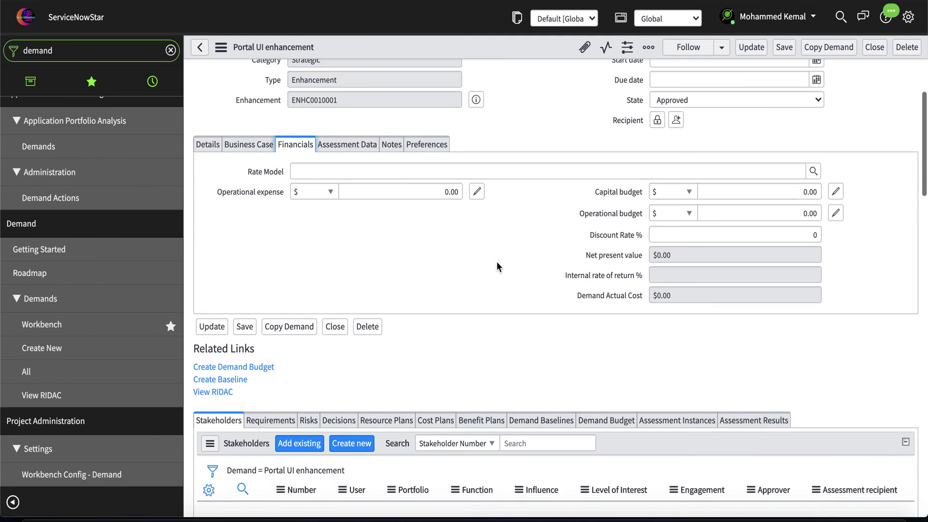
scroll(498, 267, down, 2)
scroll(498, 267, up, 6)
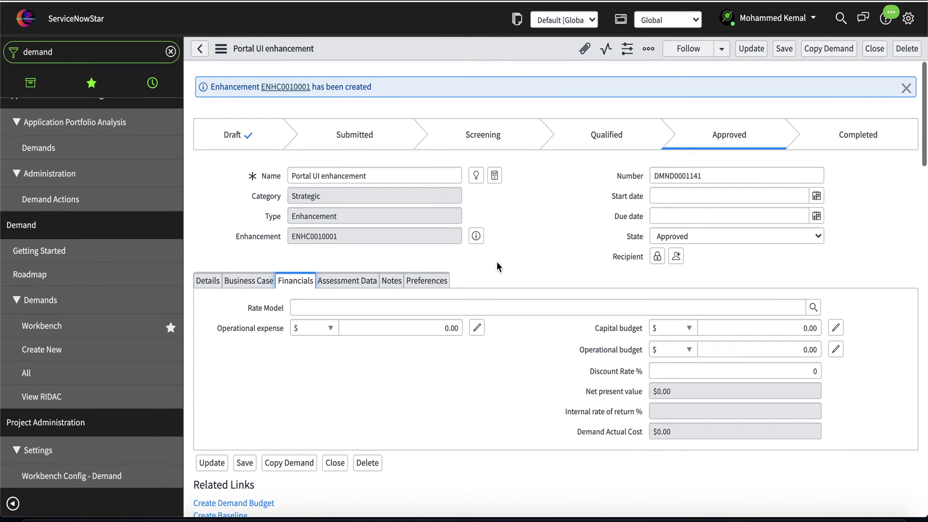
scroll(497, 264, down, 6)
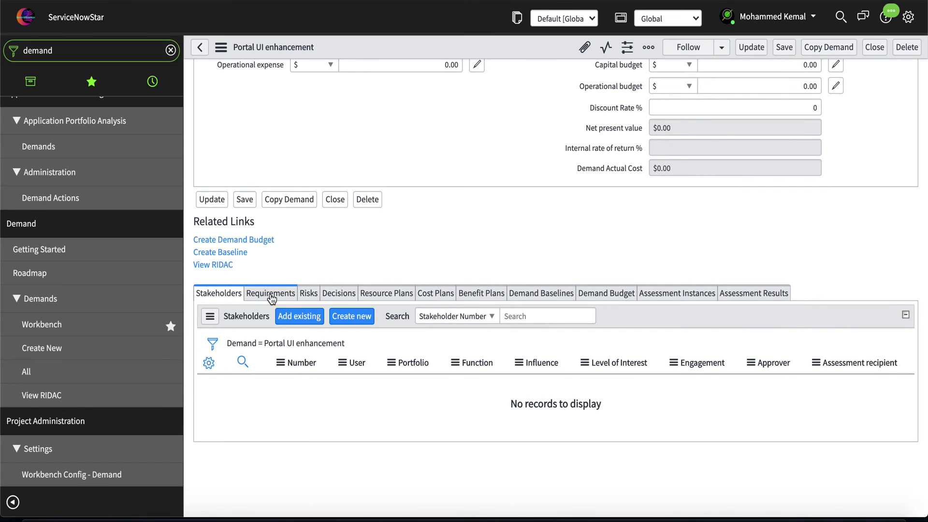
Review the demand's related lists, Requirements through Demand Budget, then save it with Update
click(271, 294)
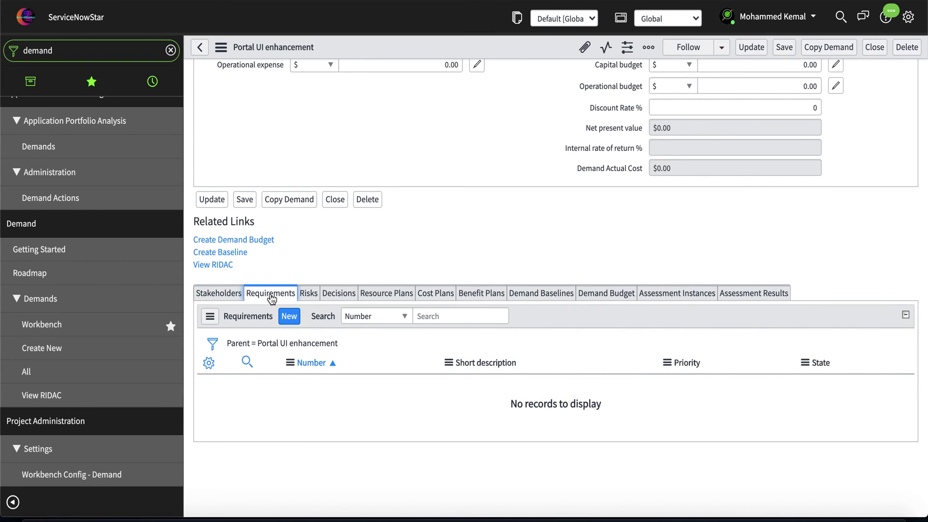
click(309, 296)
click(339, 296)
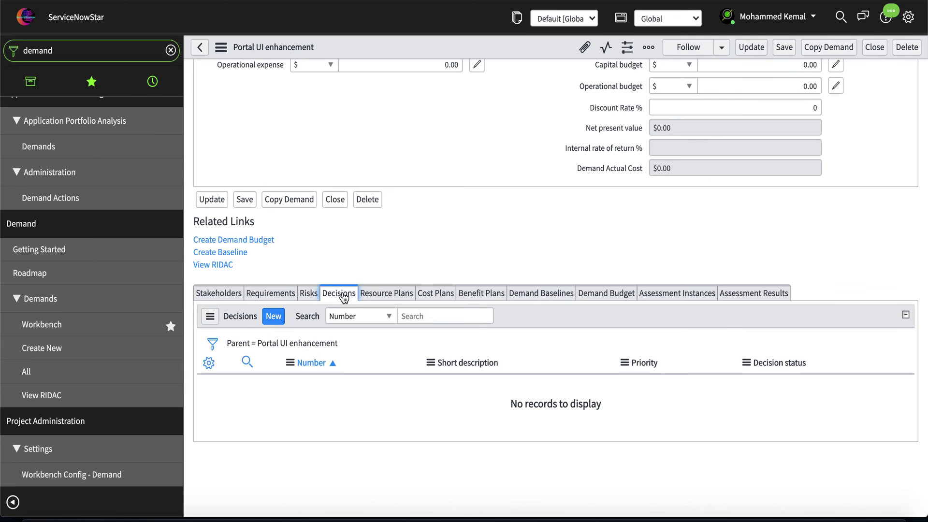
click(387, 293)
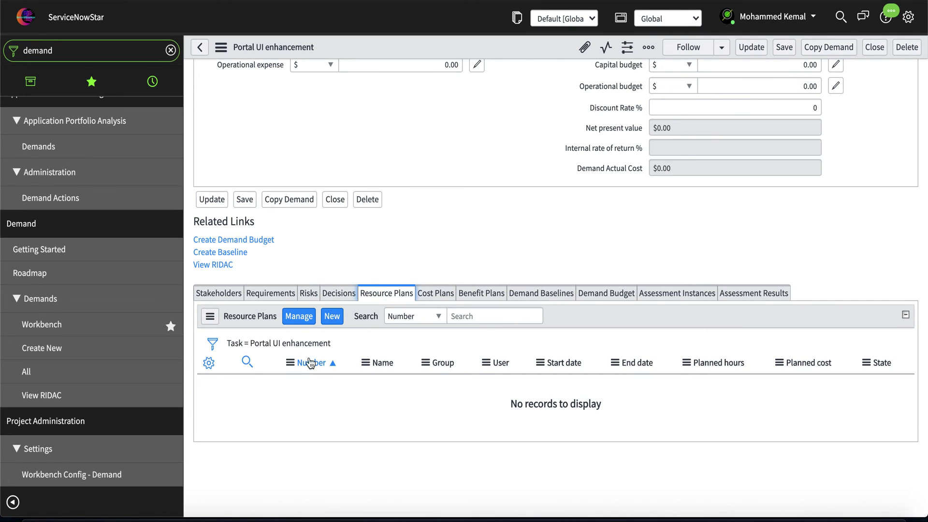
click(438, 296)
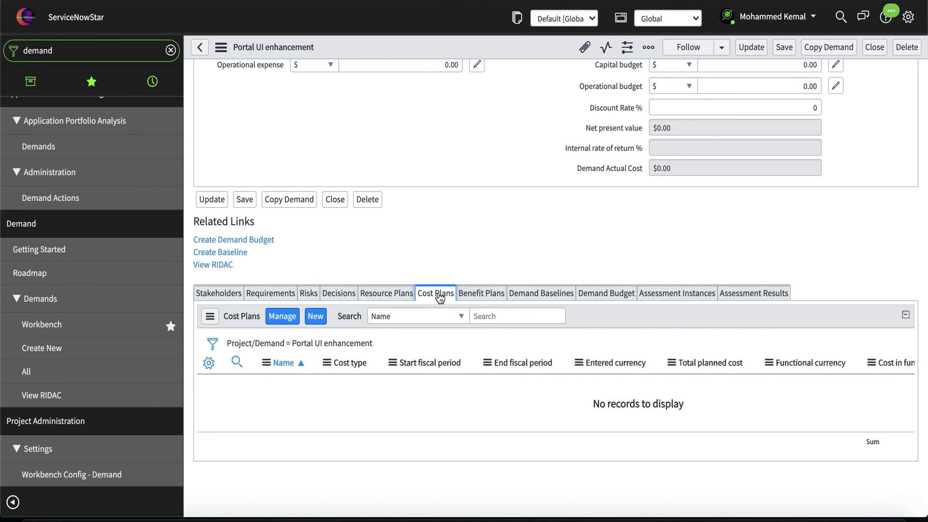
click(484, 301)
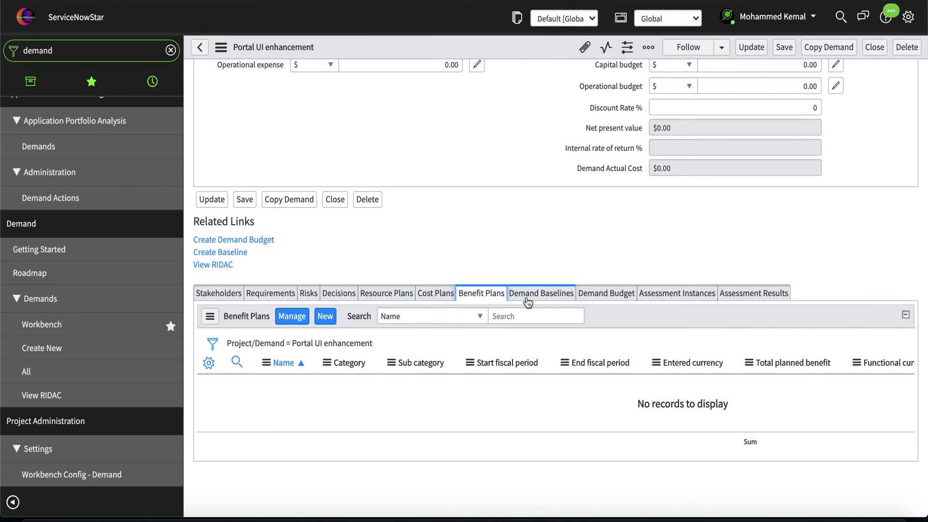
click(540, 297)
click(601, 296)
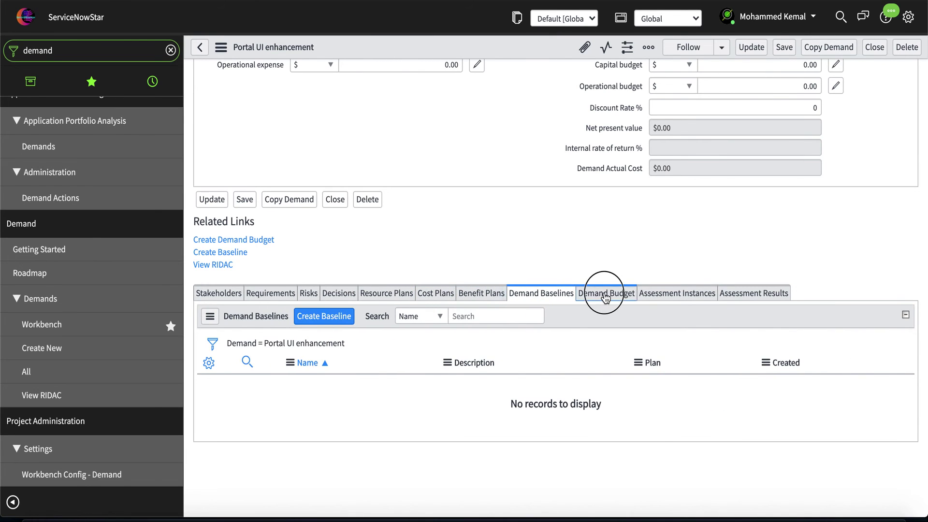
scroll(489, 237, up, 5)
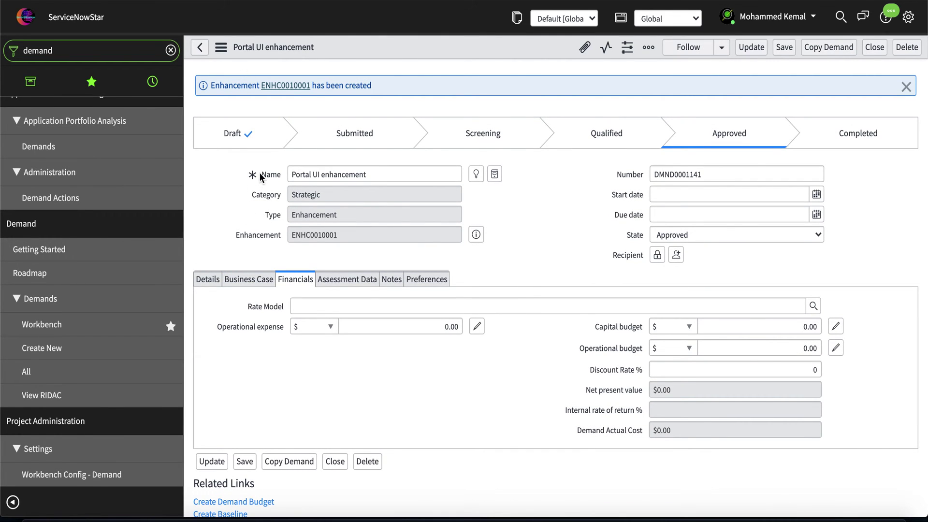
click(213, 463)
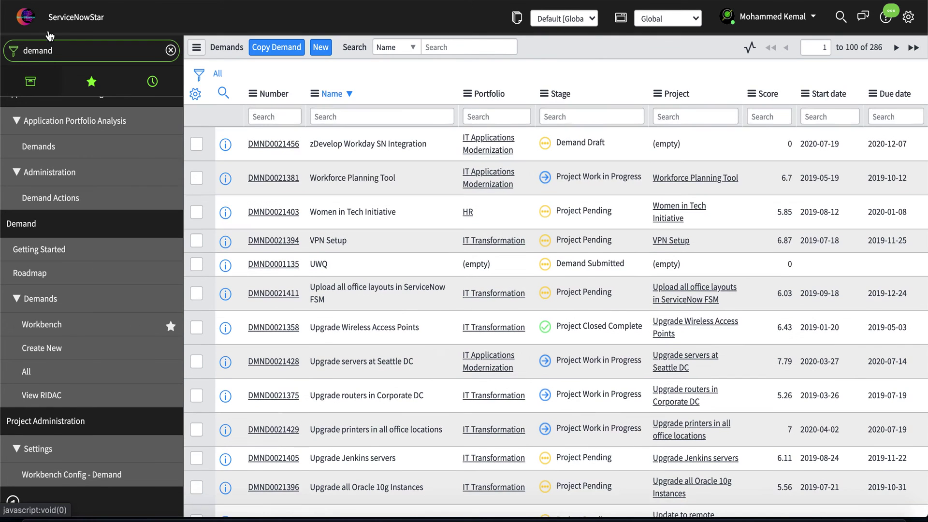
Filter the navigator on 'agile' and open Agile Development > Enhancements
click(63, 51)
text(agile)
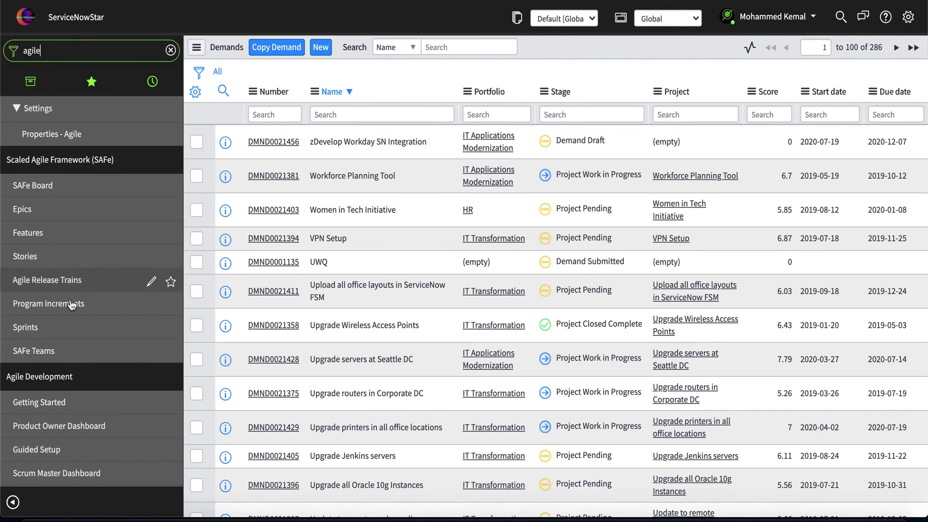
scroll(48, 261, down, 3)
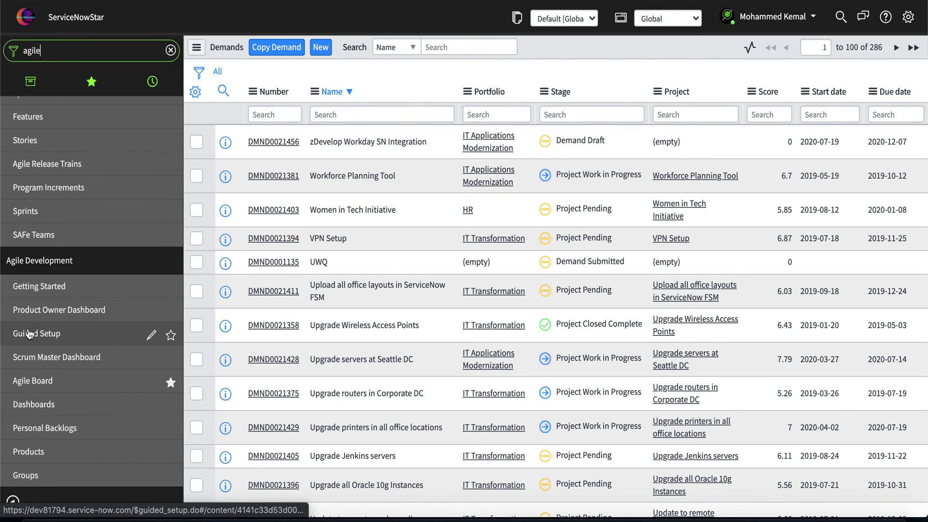
scroll(29, 334, down, 4)
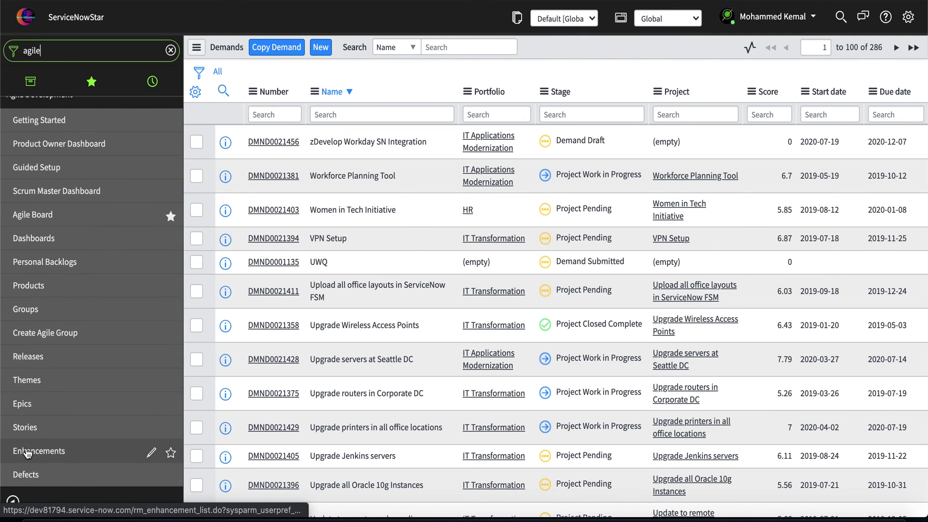
click(29, 454)
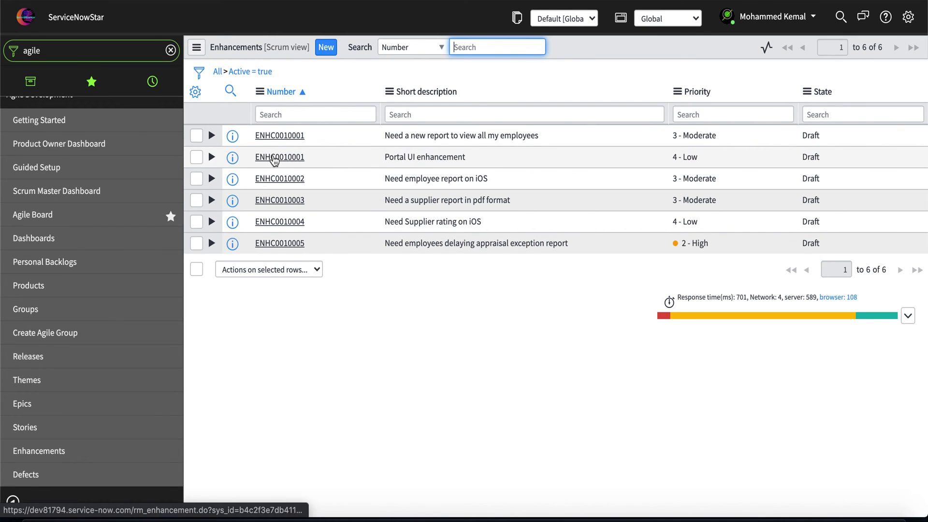
Open enhancement ENHC0010001 'Portal UI enhancement' from the list
click(274, 158)
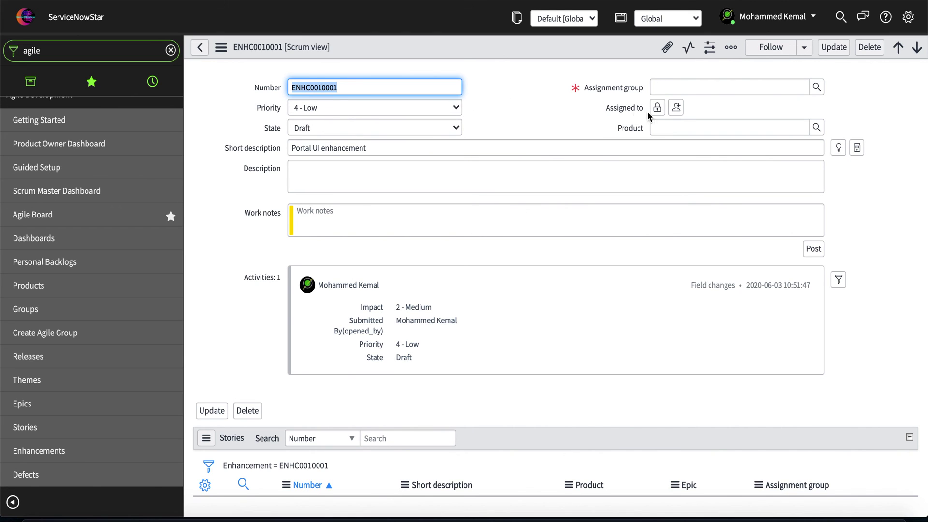
scroll(554, 192, down, 3)
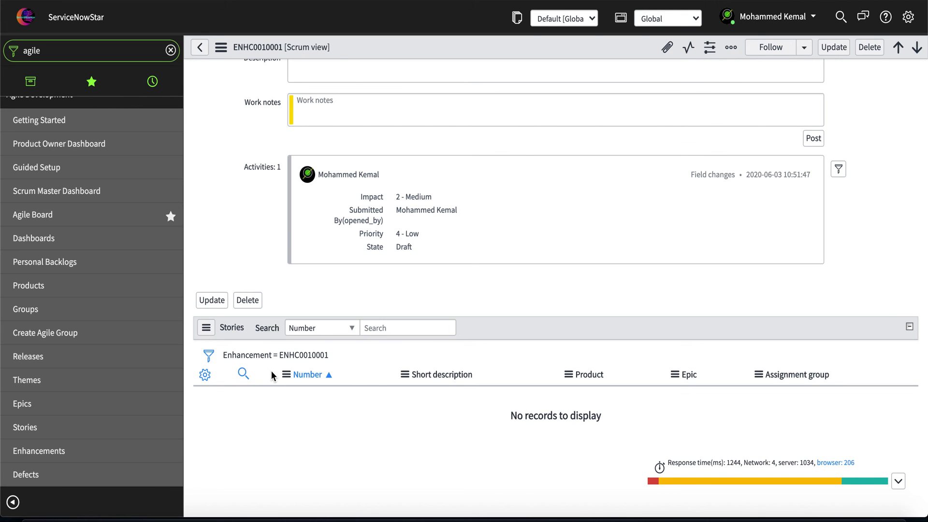
scroll(384, 134, up, 3)
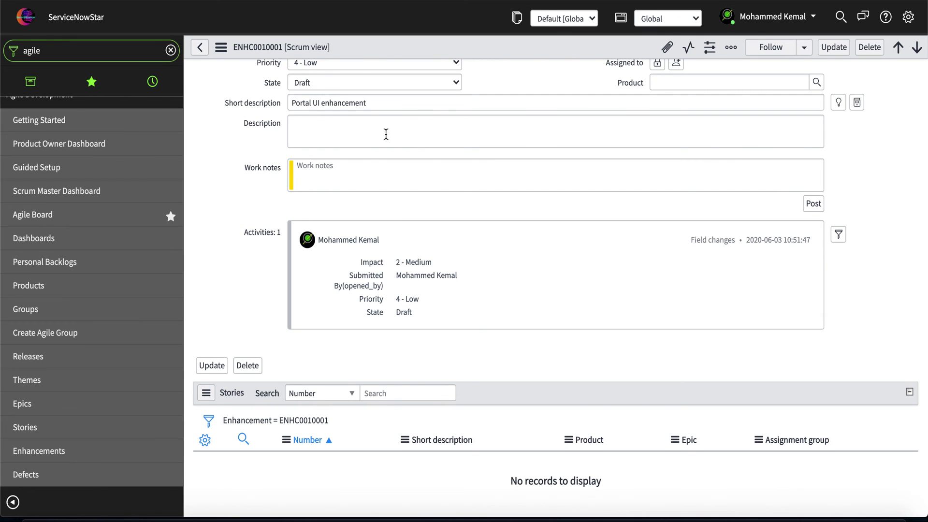
scroll(386, 135, down, 3)
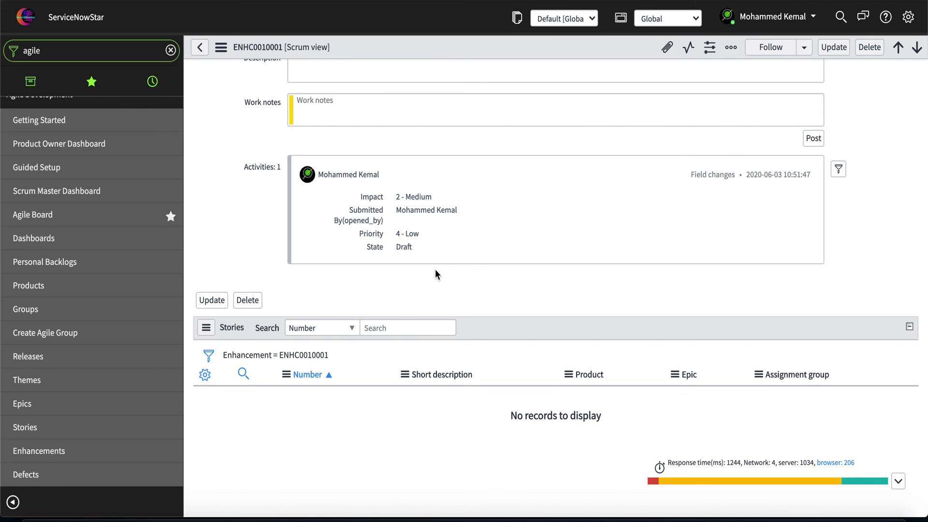
scroll(390, 221, up, 3)
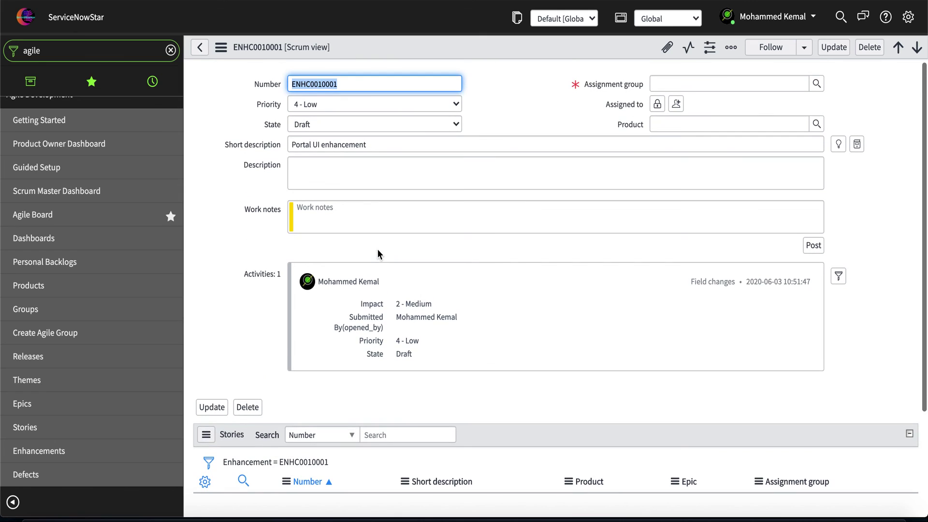